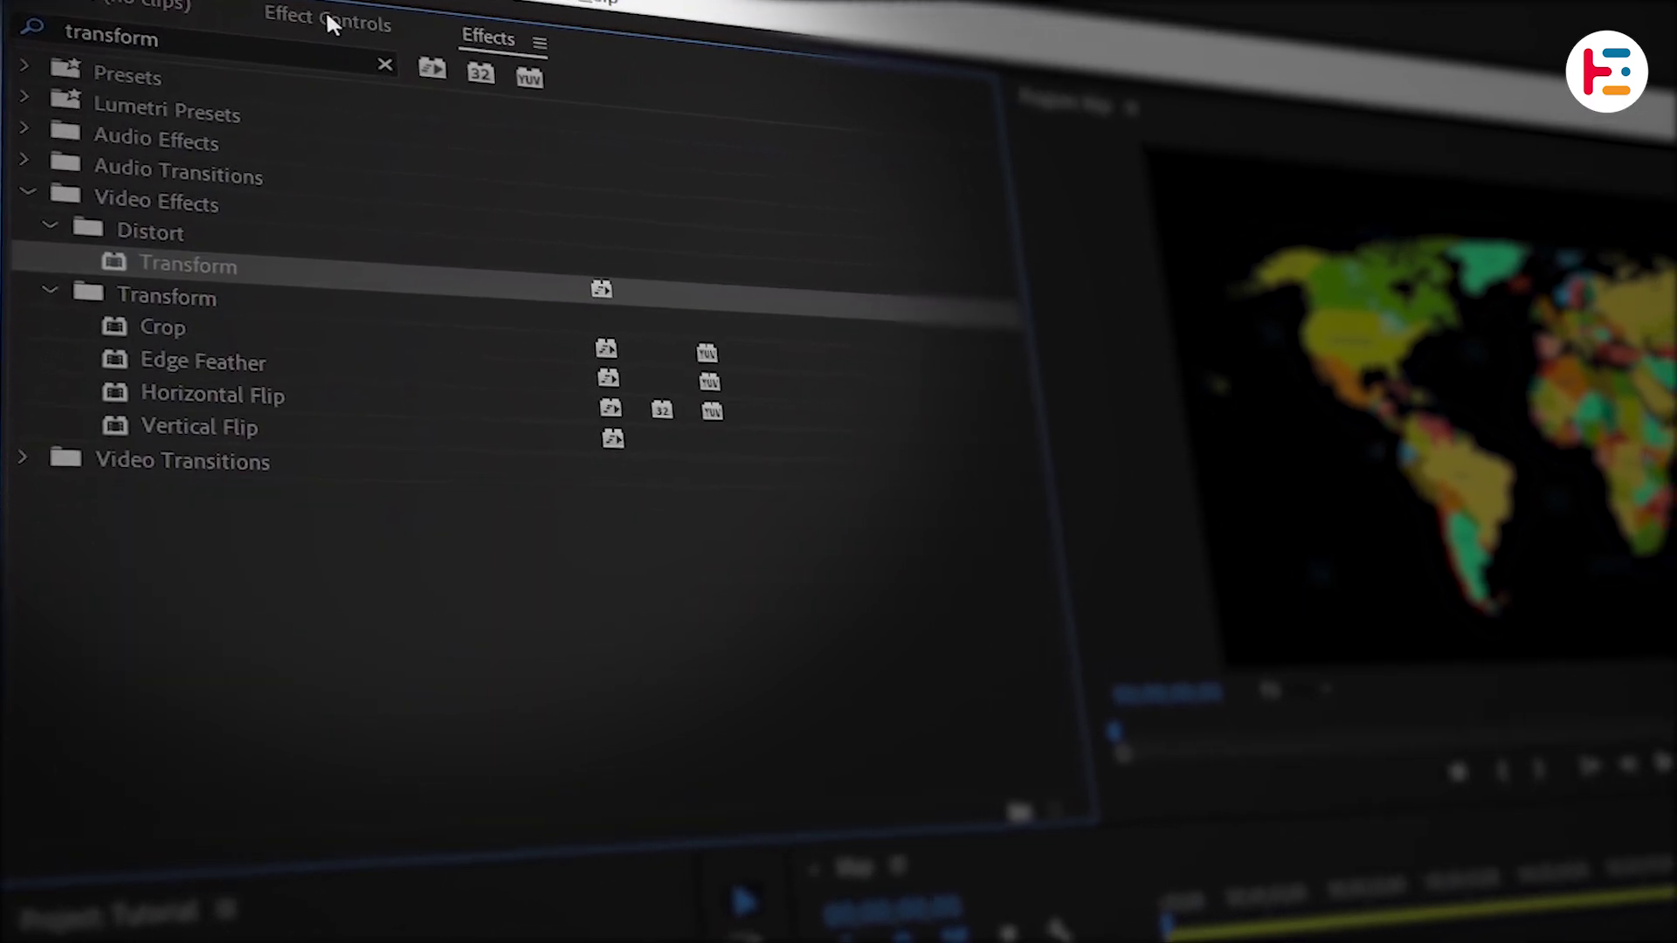
Try out the Basic 3D swivel and distance to image and the Transform position on the map clip, undoing each change
{"action": "left_click", "coordinate": [329, 19]}
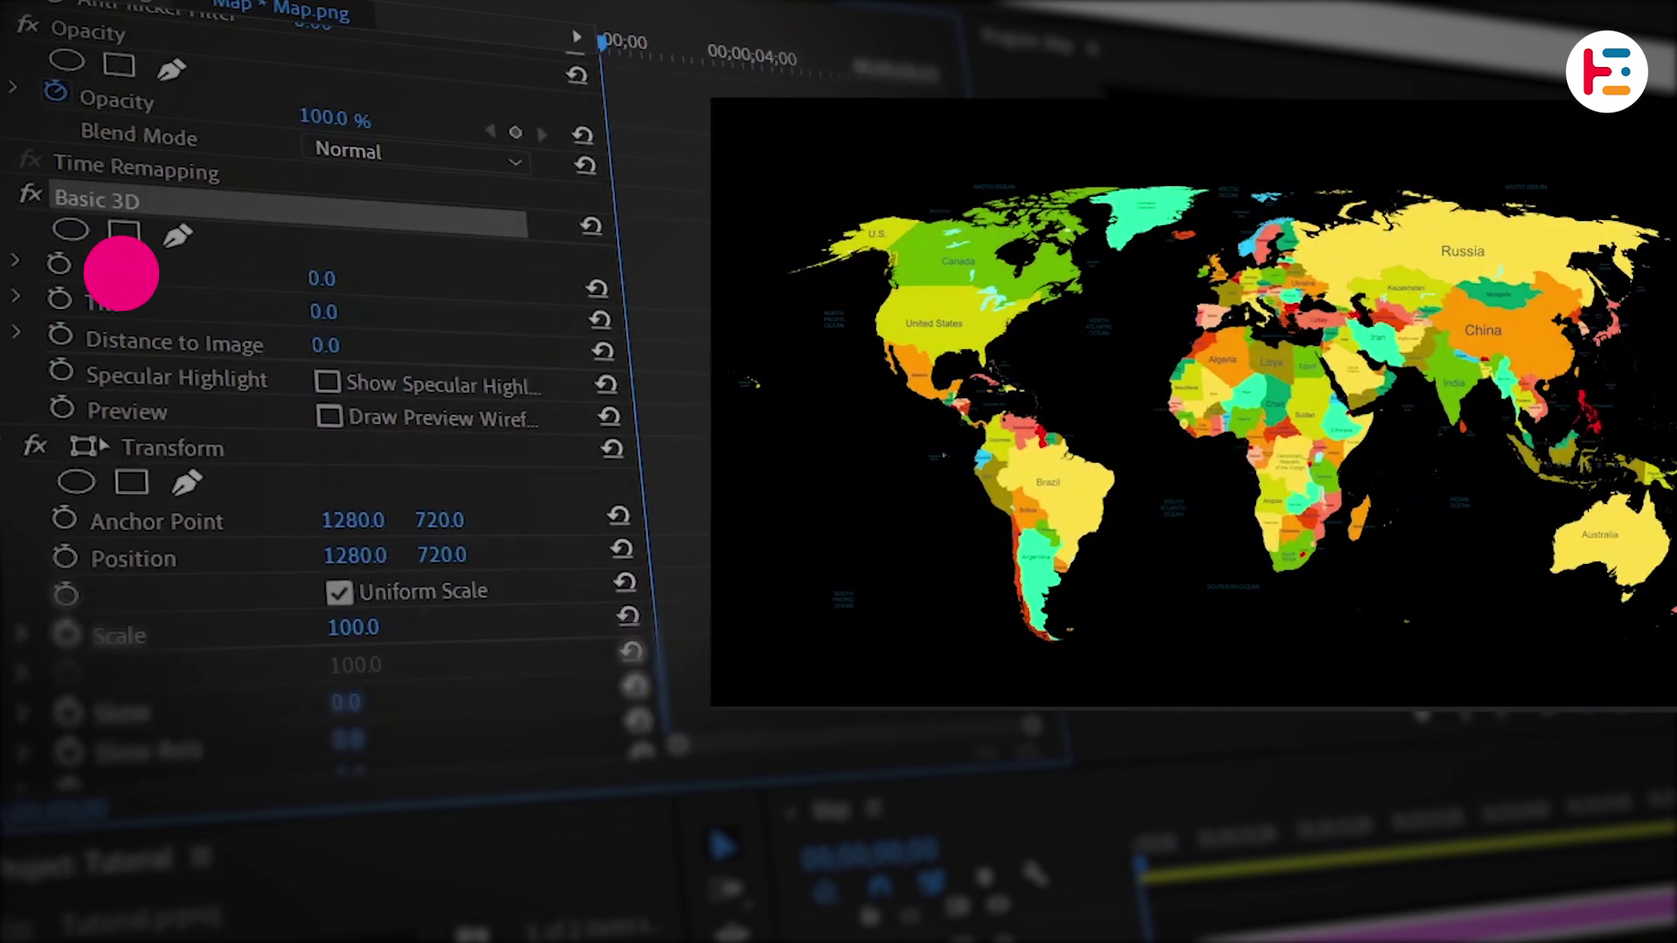
{"action": "left_click_drag", "start_coordinate": [321, 277], "coordinate": [325, 312]}
{"action": "key", "text": "ctrl+z"}
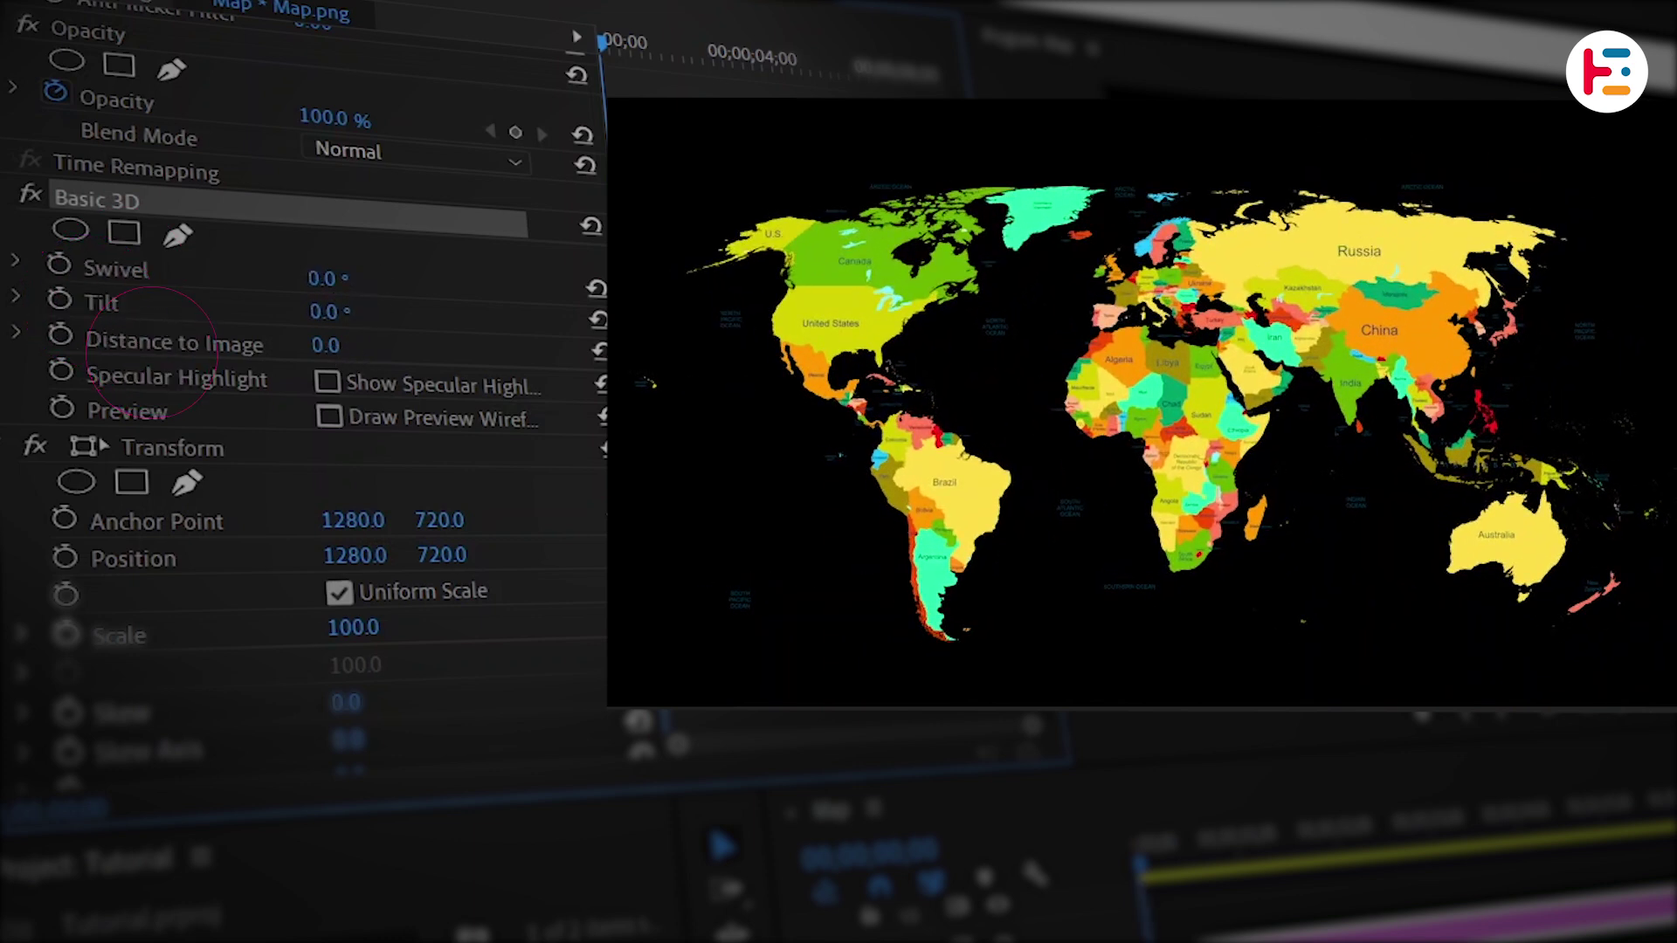
{"action": "left_click_drag", "start_coordinate": [326, 345], "coordinate": [389, 371]}
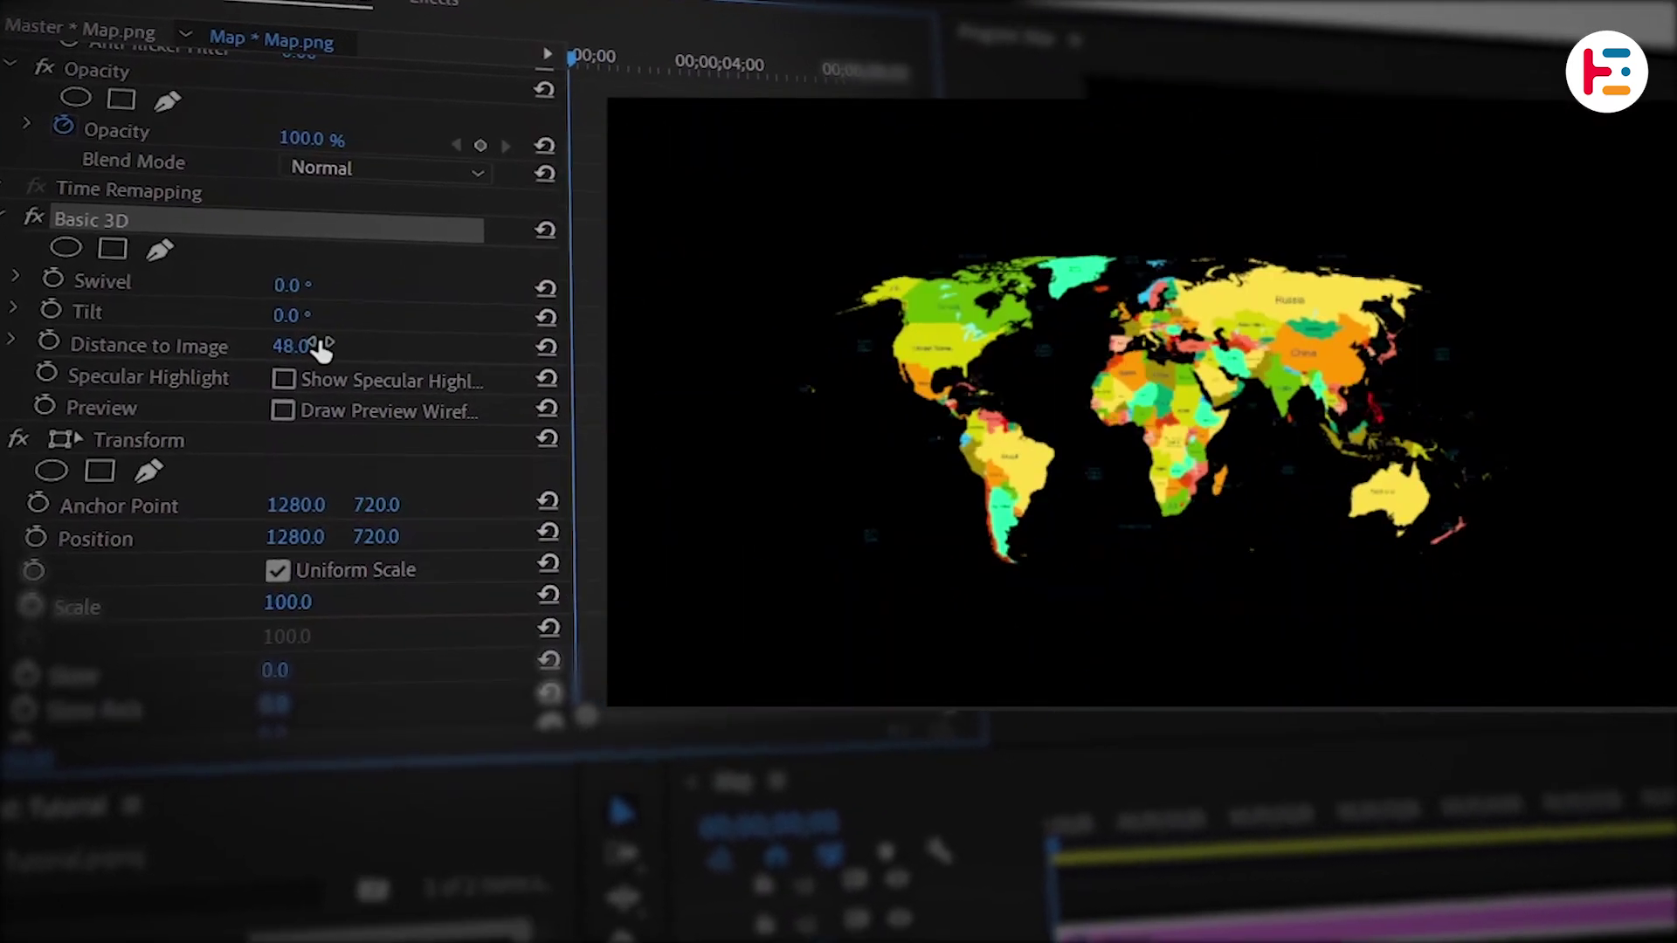
{"action": "key", "text": "ctrl+z"}
{"action": "scroll", "coordinate": [347, 388], "scroll_direction": "down", "scroll_amount": 3}
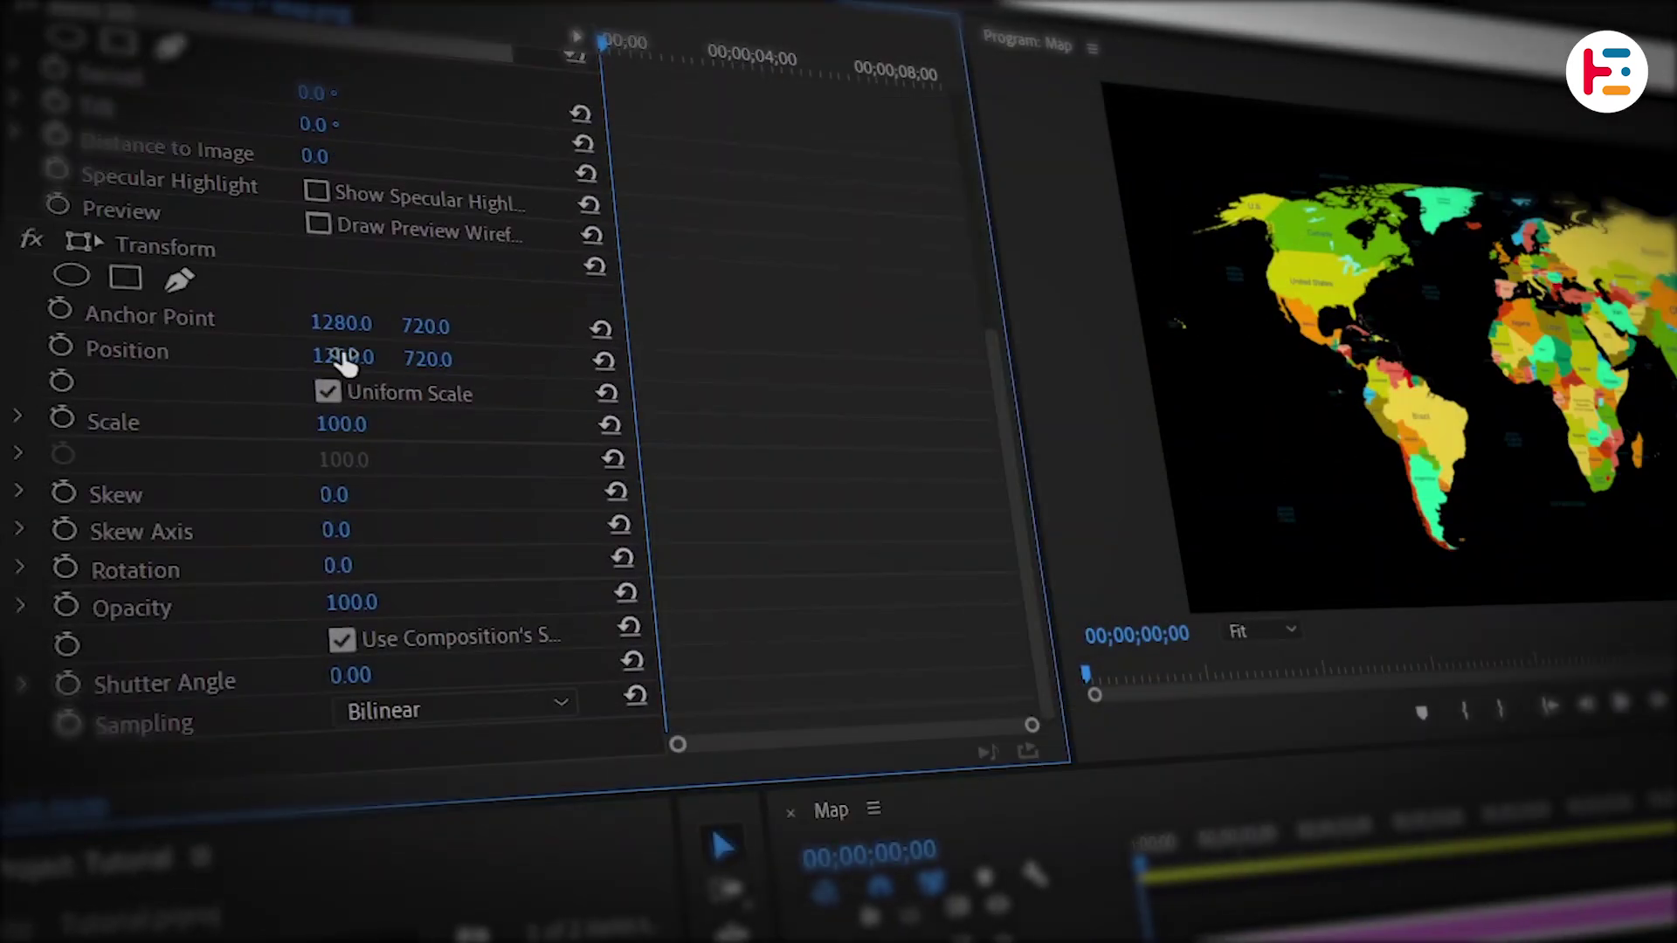
{"action": "mouse_move", "coordinate": [335, 374]}
{"action": "left_mouse_down"}
{"action": "mouse_move", "coordinate": [594, 362]}
{"action": "mouse_move", "coordinate": [340, 360]}
{"action": "mouse_move", "coordinate": [356, 359]}
{"action": "left_mouse_up"}
{"action": "key", "text": "ctrl+z"}
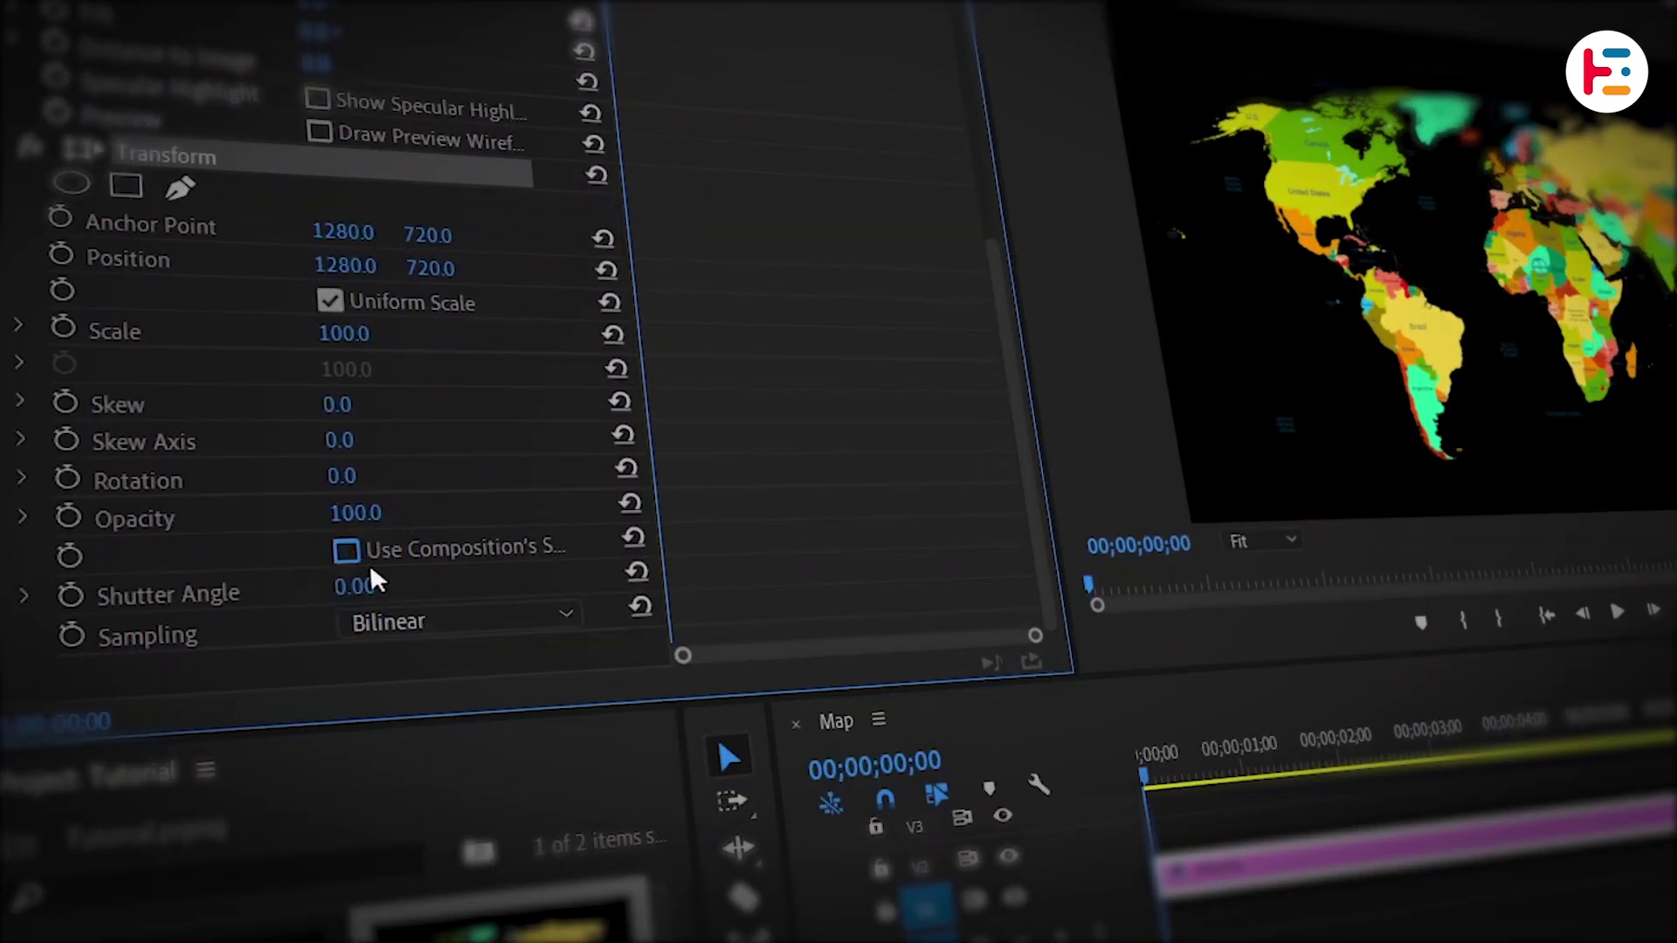
Set the Transform shutter angle to 300 and start keyframing swivel, tilt, distance to image and Transform position at the clip's start
{"action": "left_click", "coordinate": [358, 589]}
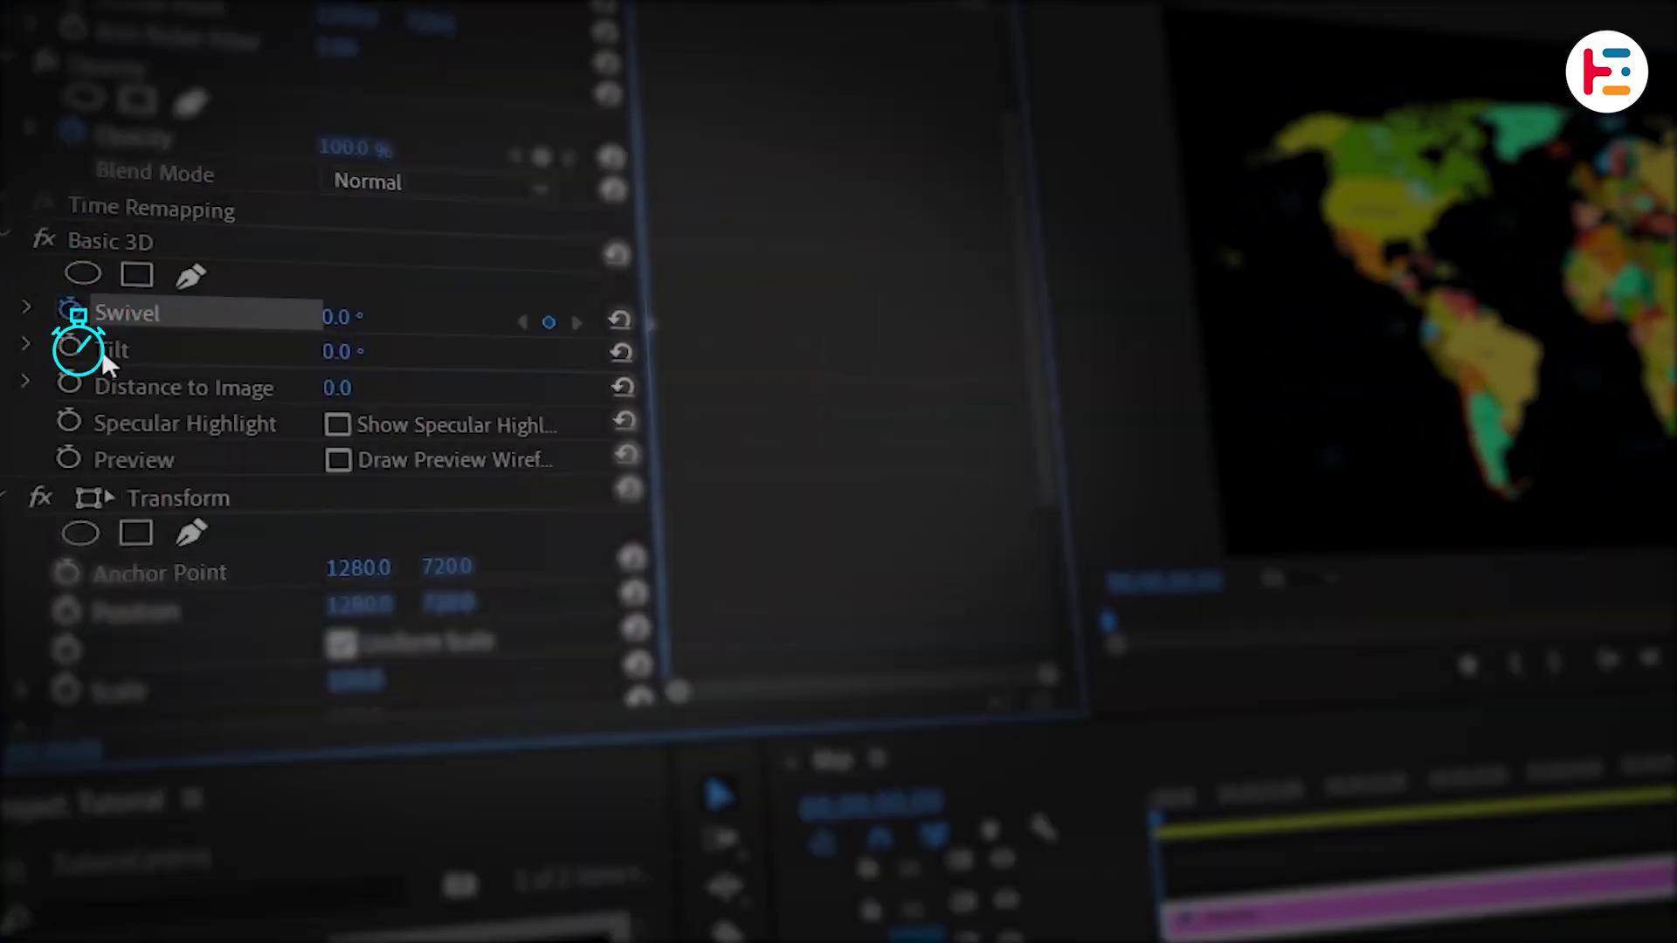
{"action": "left_click", "coordinate": [75, 349]}
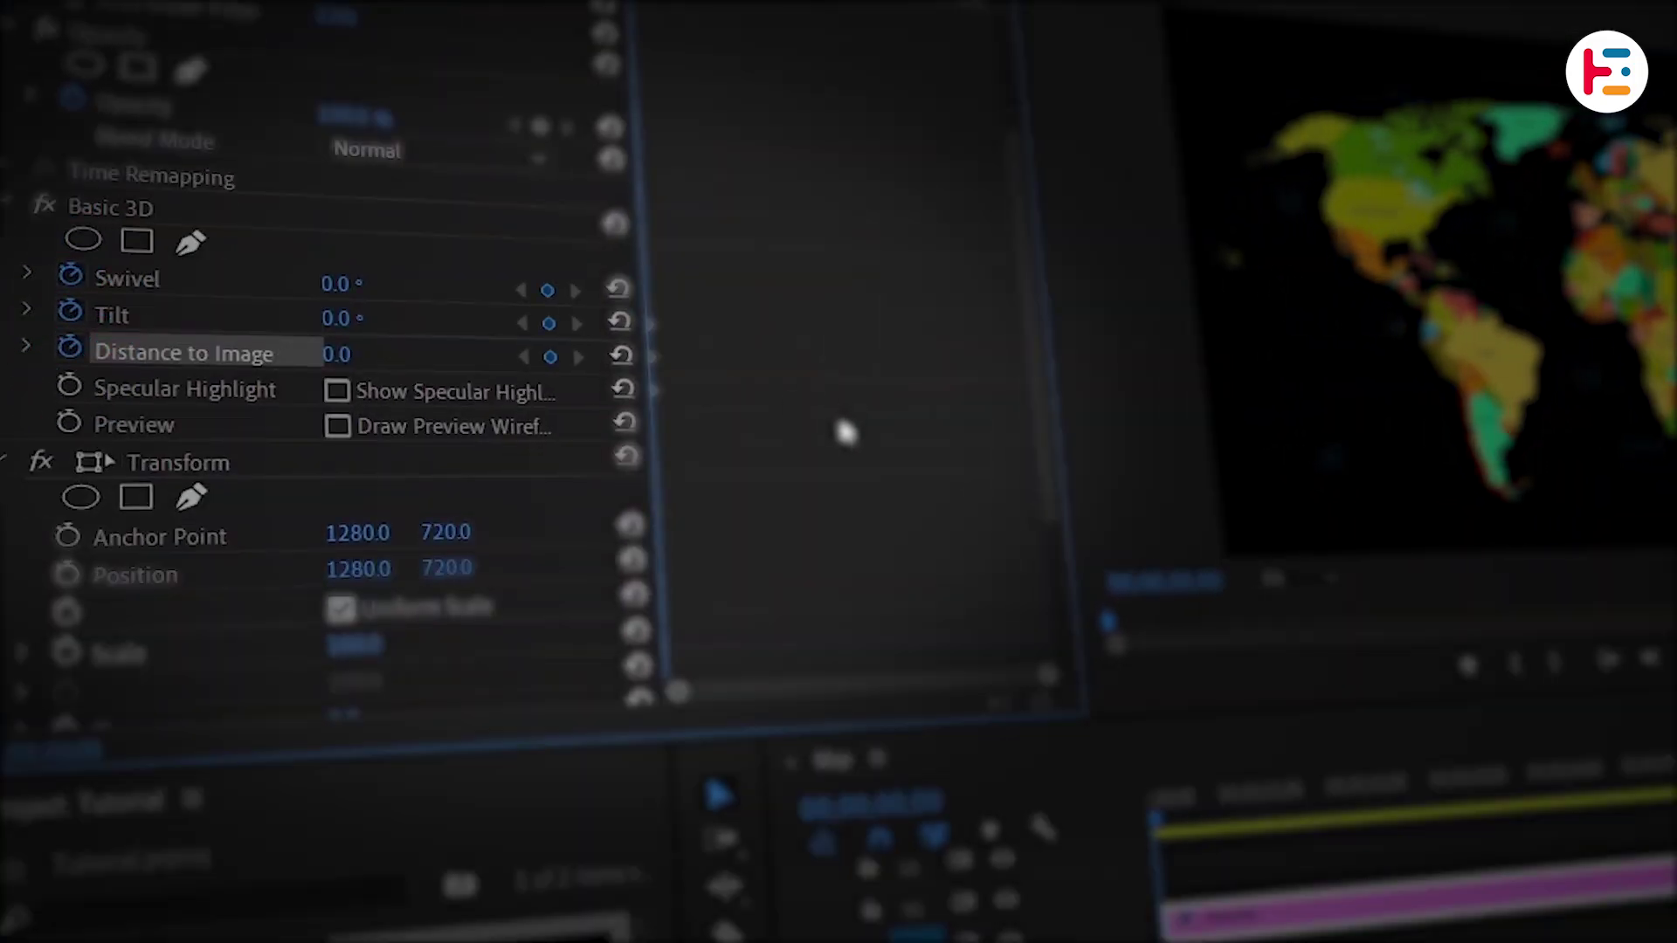
{"action": "scroll", "coordinate": [837, 410], "scroll_direction": "down", "scroll_amount": 4}
At 00;00;04;09, keyframe swivel 13°, tilt -40°, distance to image -52 and Transform position 1068, 505
{"action": "key", "text": "space"}
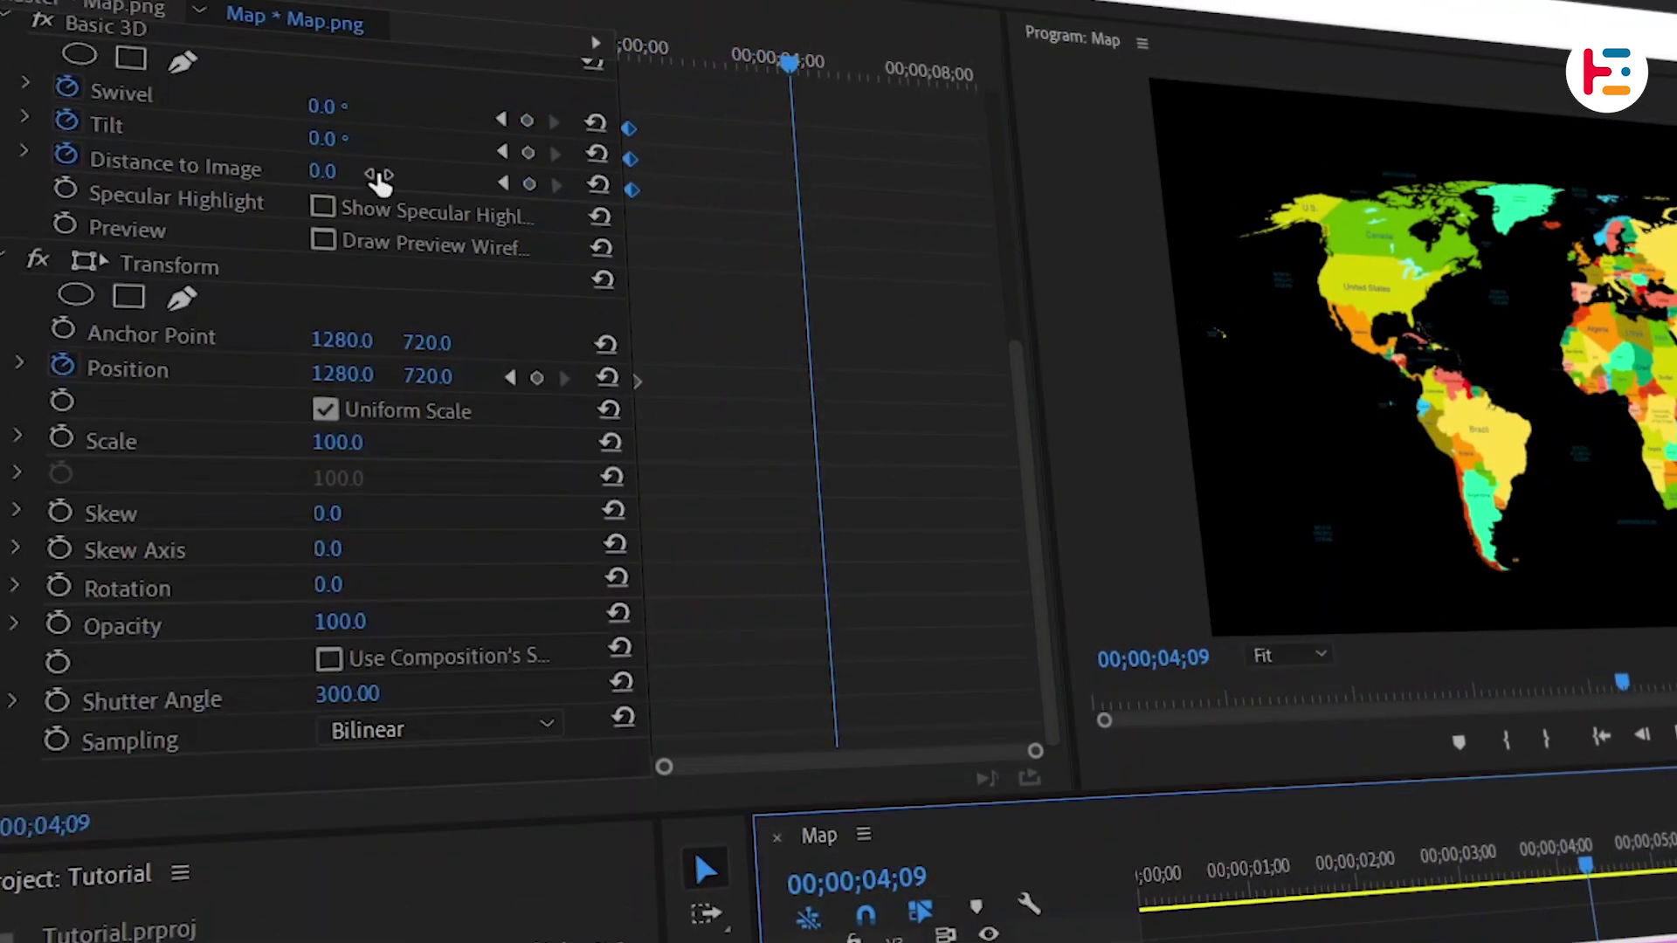
{"action": "left_click_drag", "start_coordinate": [335, 171], "coordinate": [297, 171]}
{"action": "left_click_drag", "start_coordinate": [334, 99], "coordinate": [330, 171]}
{"action": "mouse_move", "coordinate": [334, 139]}
{"action": "left_mouse_down"}
{"action": "mouse_move", "coordinate": [305, 138]}
{"action": "mouse_move", "coordinate": [329, 106]}
{"action": "left_mouse_up"}
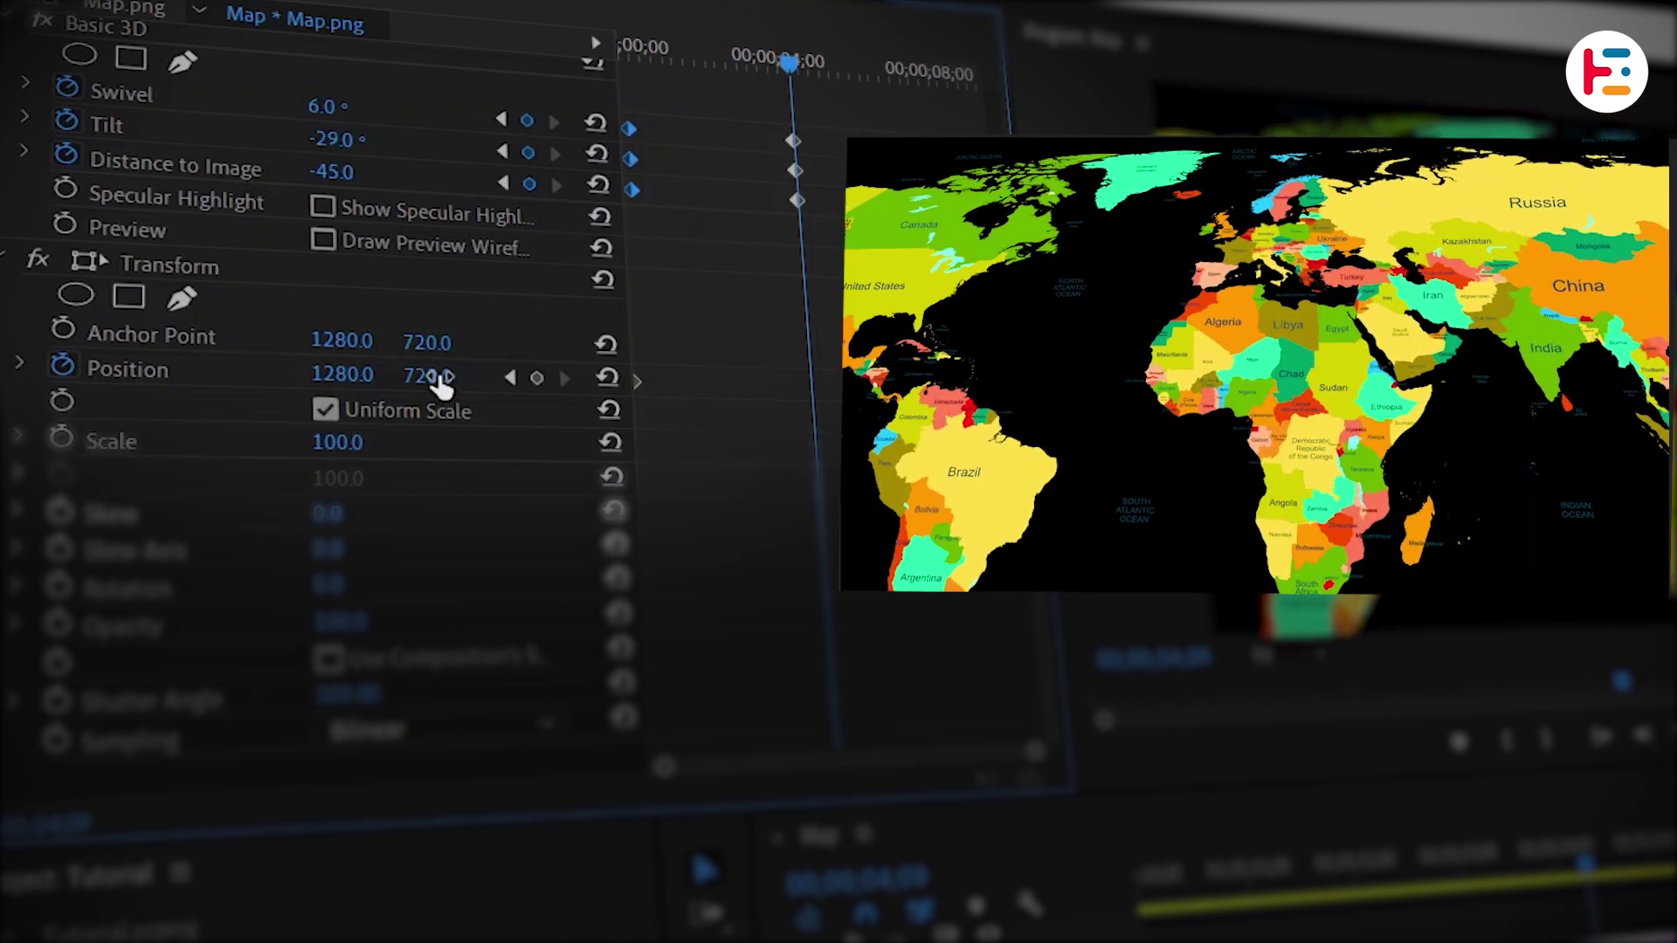
{"action": "left_click_drag", "start_coordinate": [439, 377], "coordinate": [312, 376]}
{"action": "left_click_drag", "start_coordinate": [365, 140], "coordinate": [356, 139]}
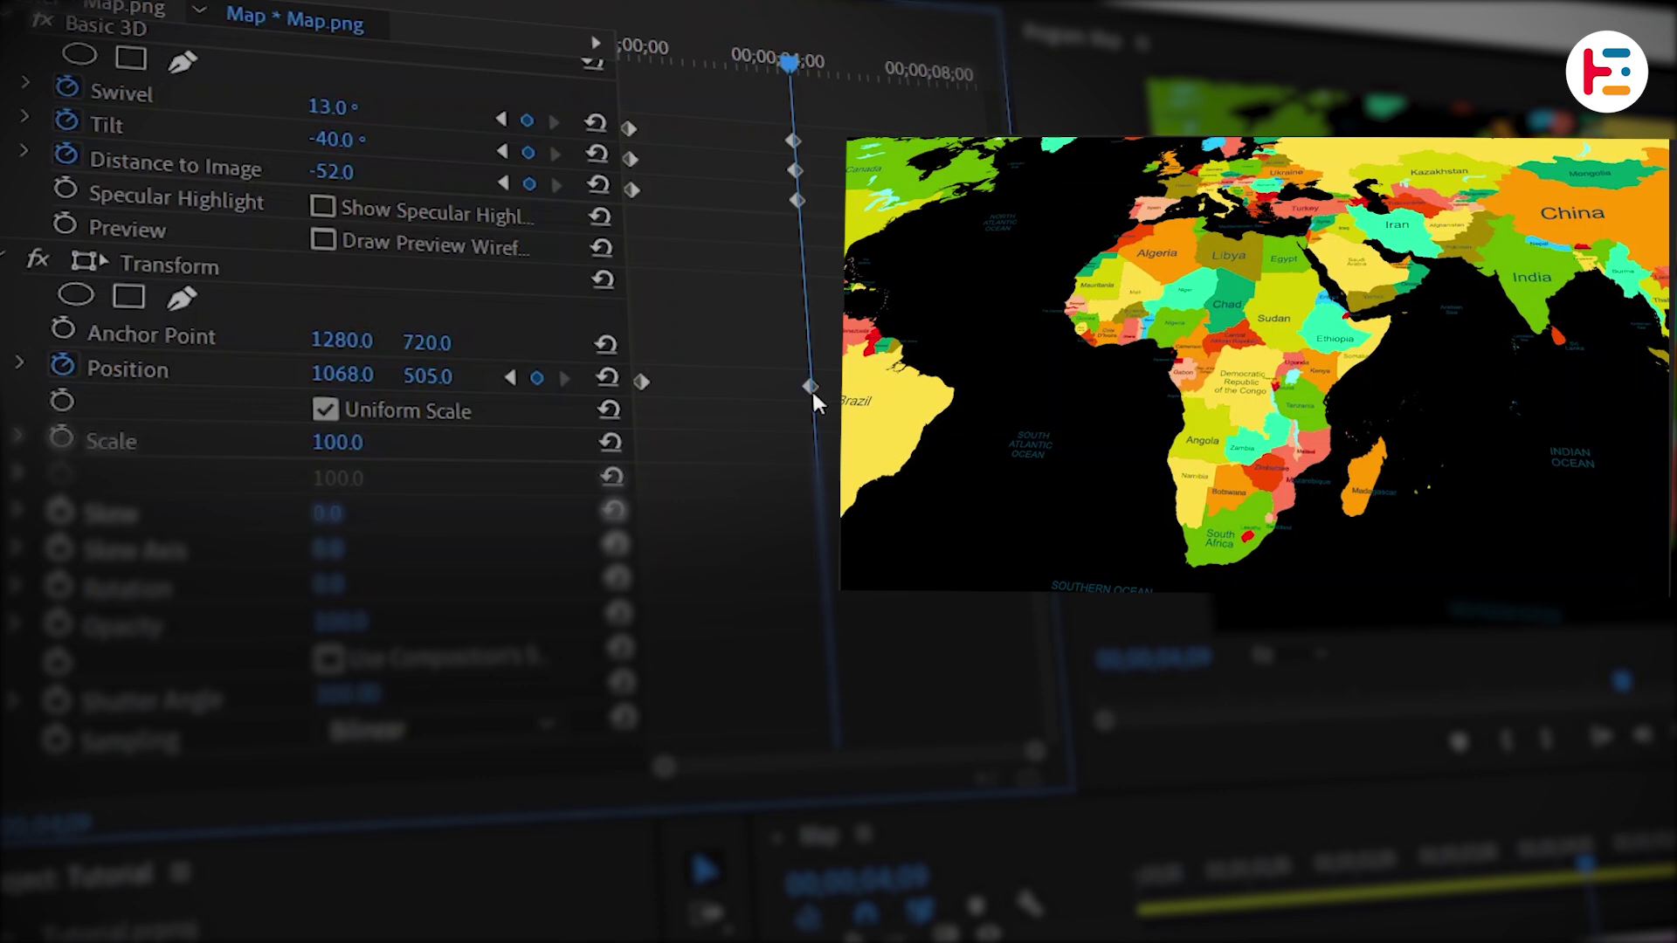
Apply Ease In temporal interpolation to all the map clip's keyframes at 00;00;04;09
{"action": "left_click_drag", "start_coordinate": [812, 392], "coordinate": [749, 13]}
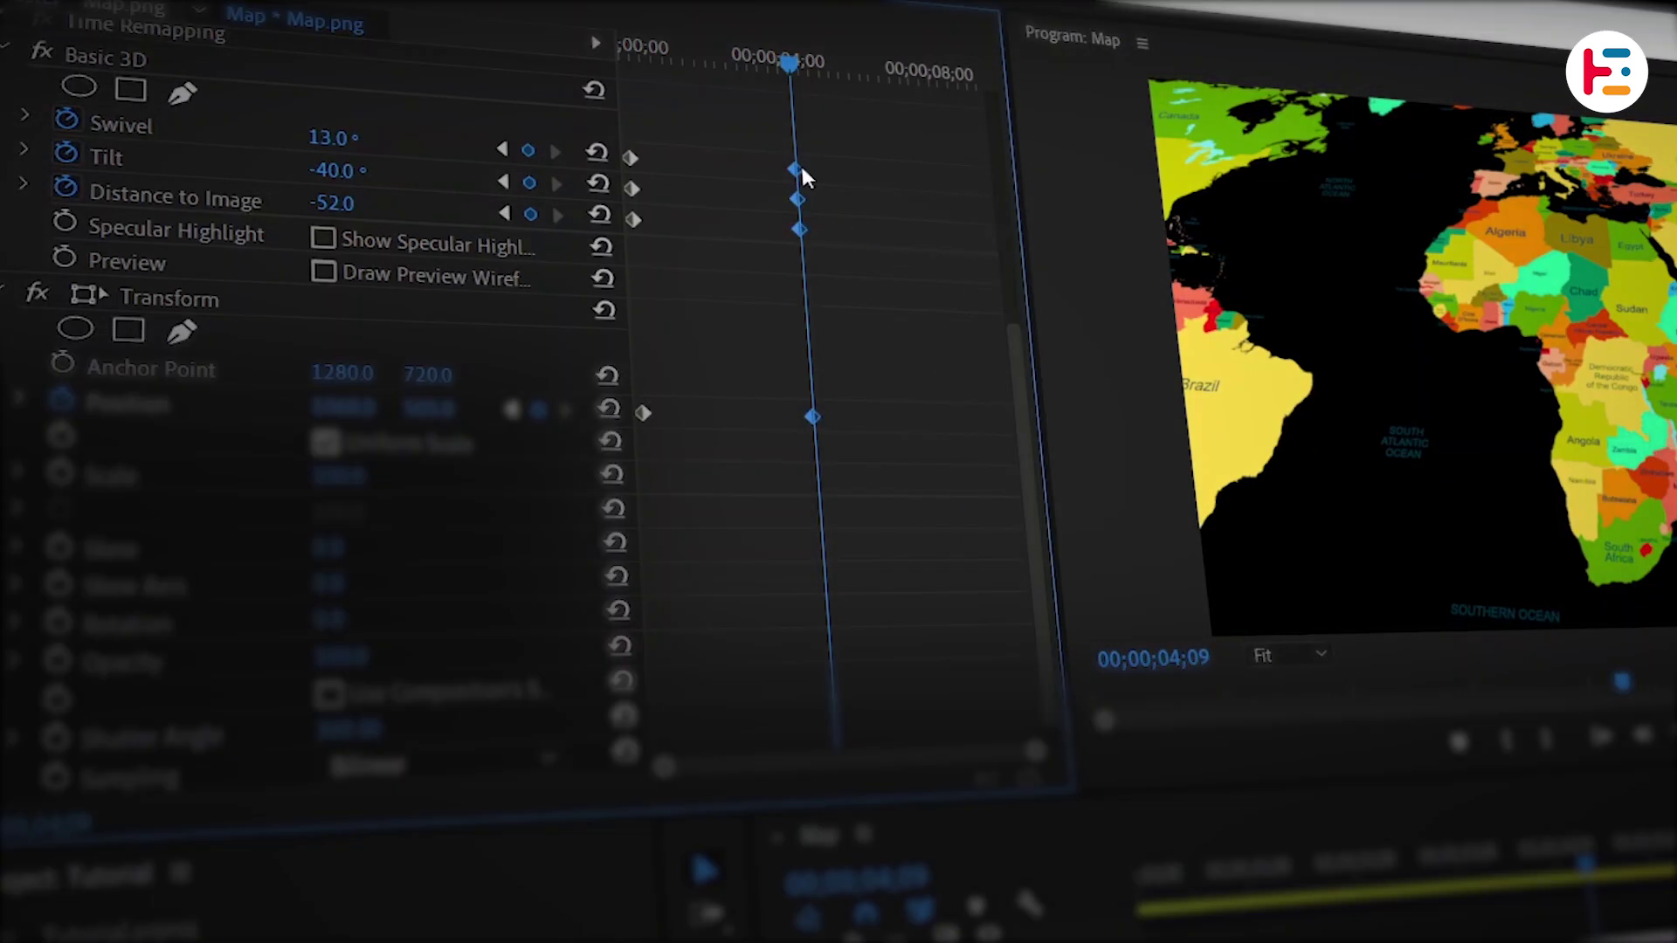
{"action": "right_click", "coordinate": [802, 171]}
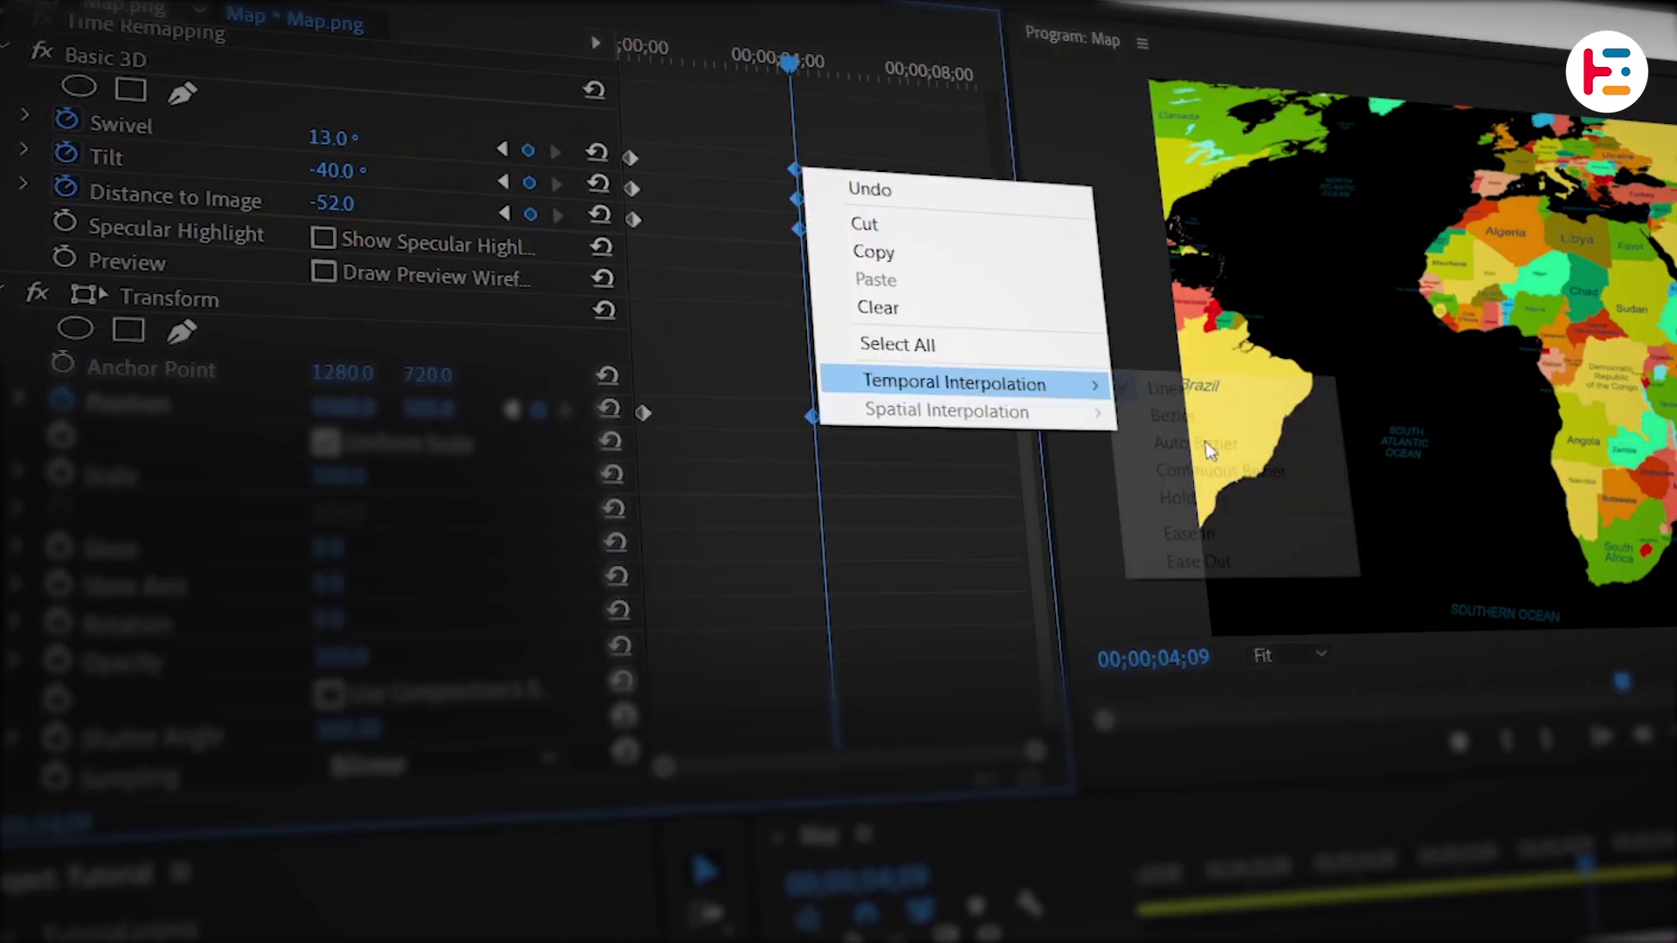
{"action": "mouse_move", "coordinate": [988, 387]}
{"action": "left_click", "coordinate": [1223, 532]}
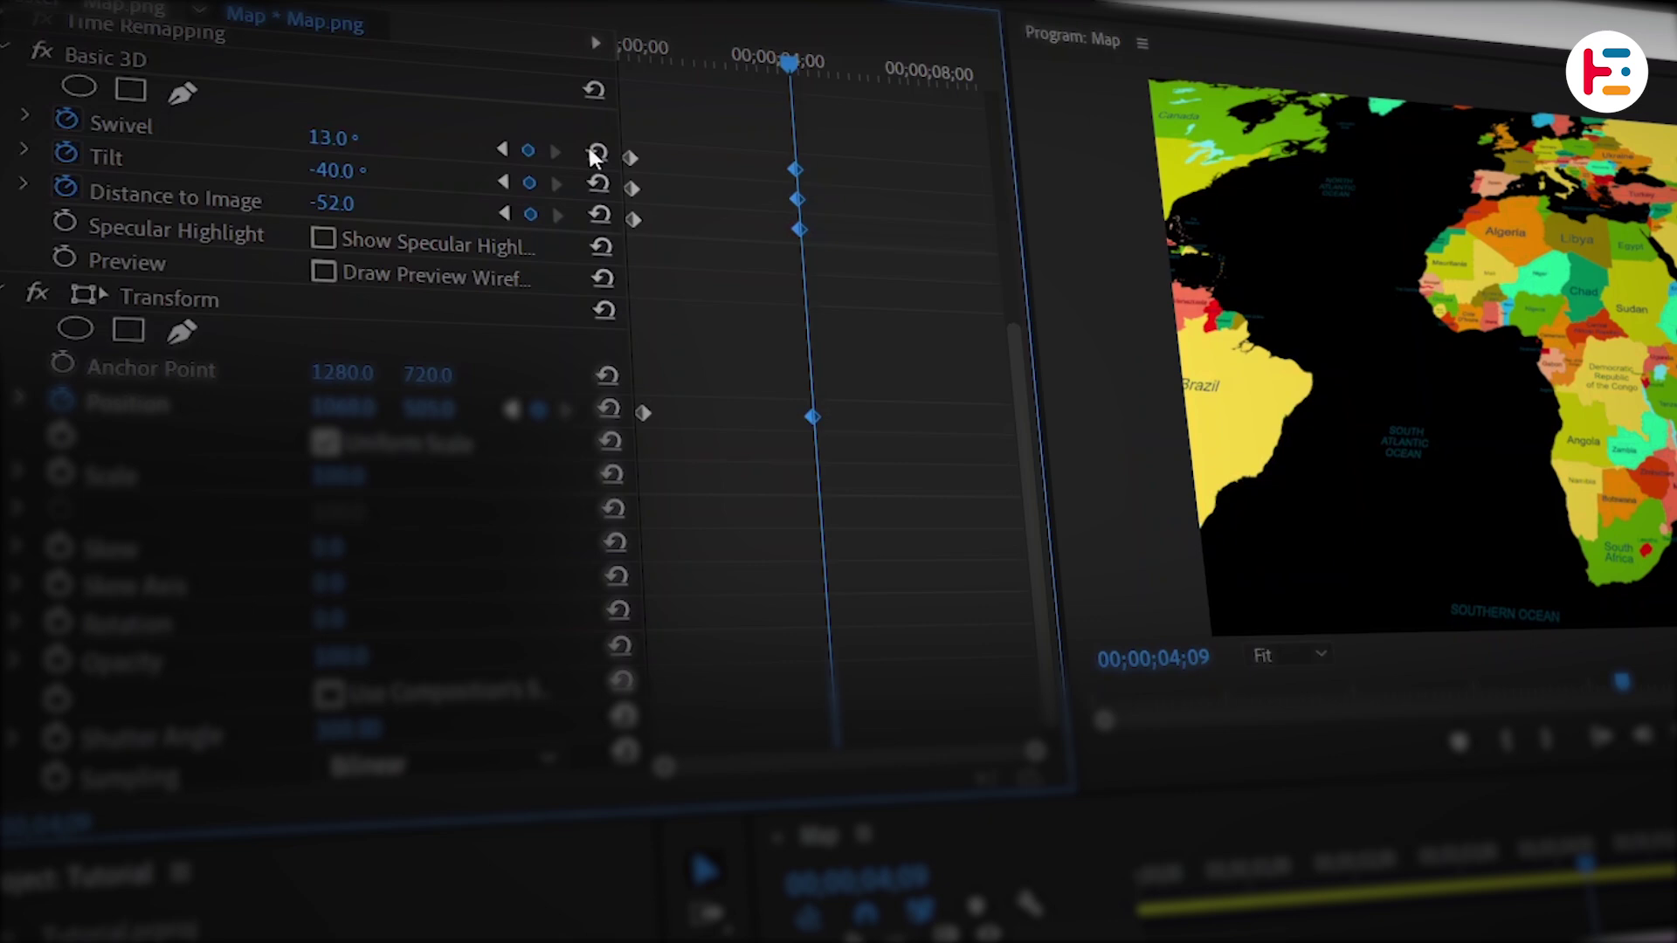
Apply Ease Out temporal interpolation to the map clip's starting keyframes and show the Transform position's velocity graph
{"action": "right_click", "coordinate": [639, 162]}
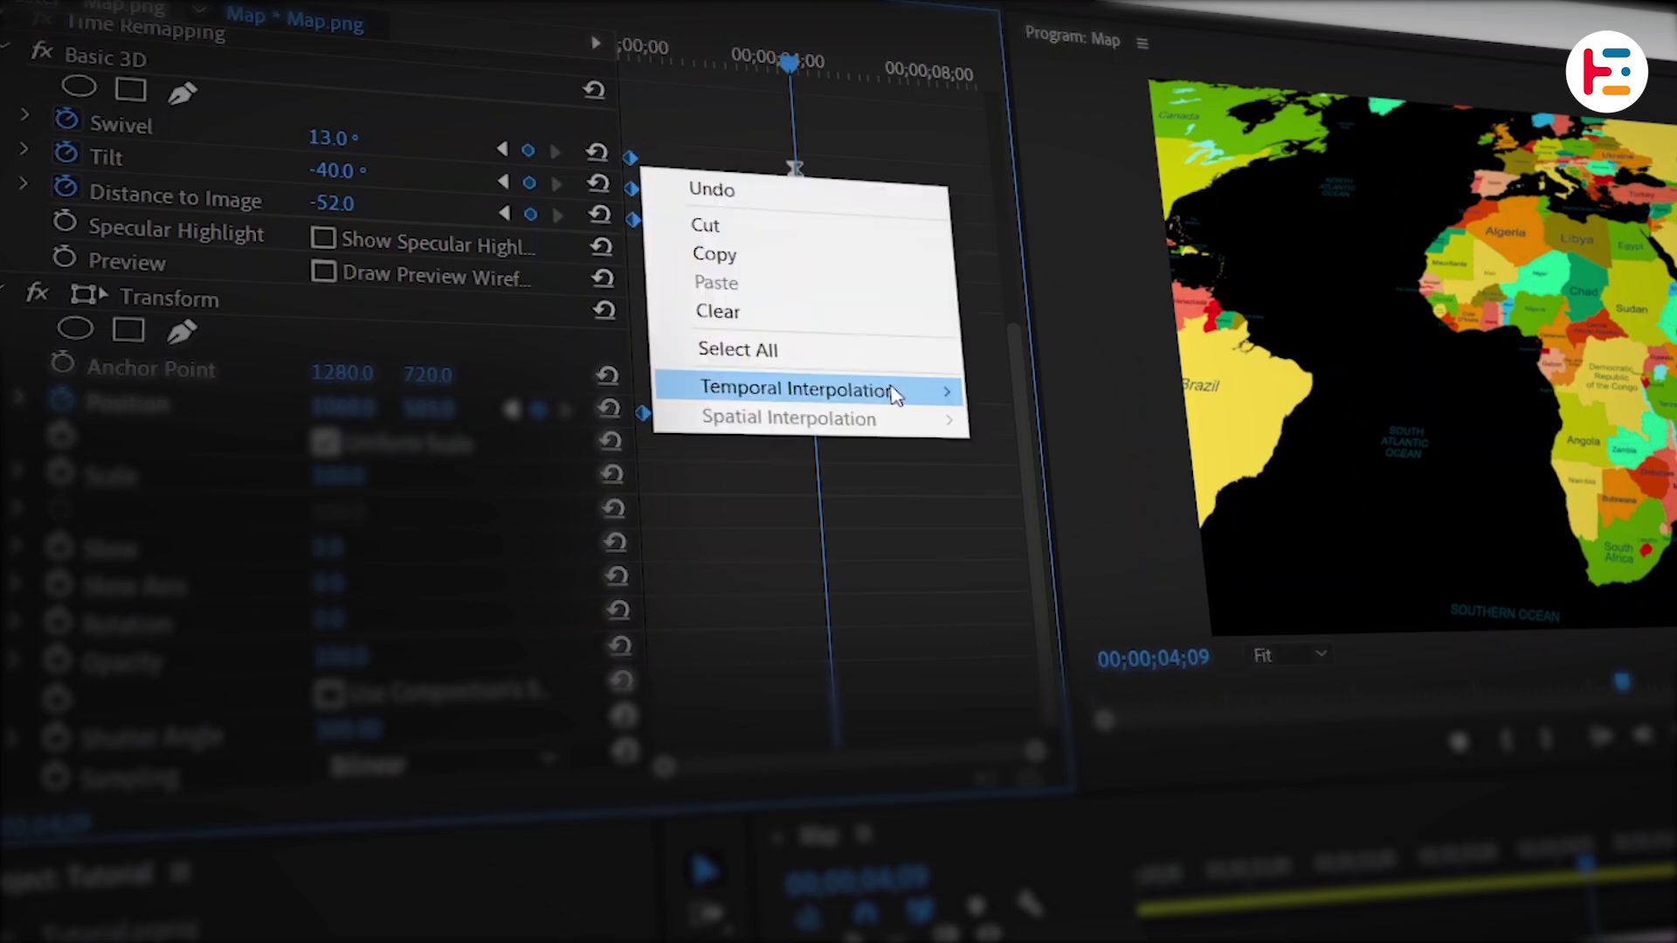
{"action": "mouse_move", "coordinate": [891, 385]}
{"action": "left_click", "coordinate": [1183, 569]}
{"action": "left_click", "coordinate": [23, 400]}
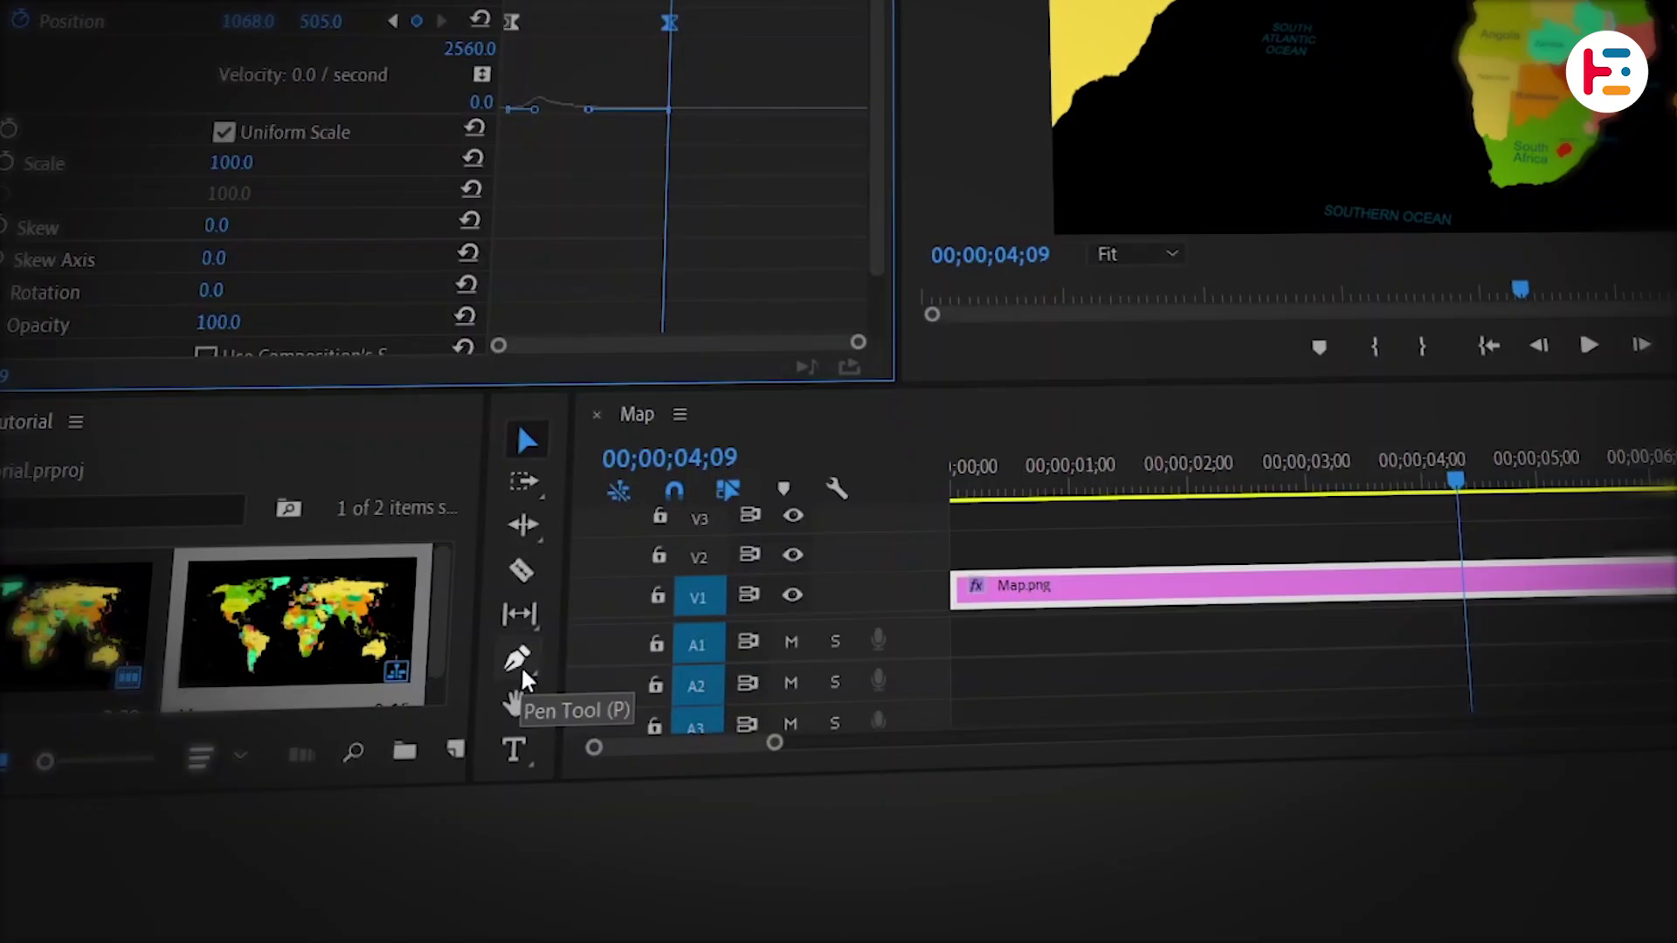
Trace mainland Africa's coastline with the Pen tool, going from the Somali coast along the Red Sea and Mediterranean towards Morocco
{"action": "left_click", "coordinate": [521, 669]}
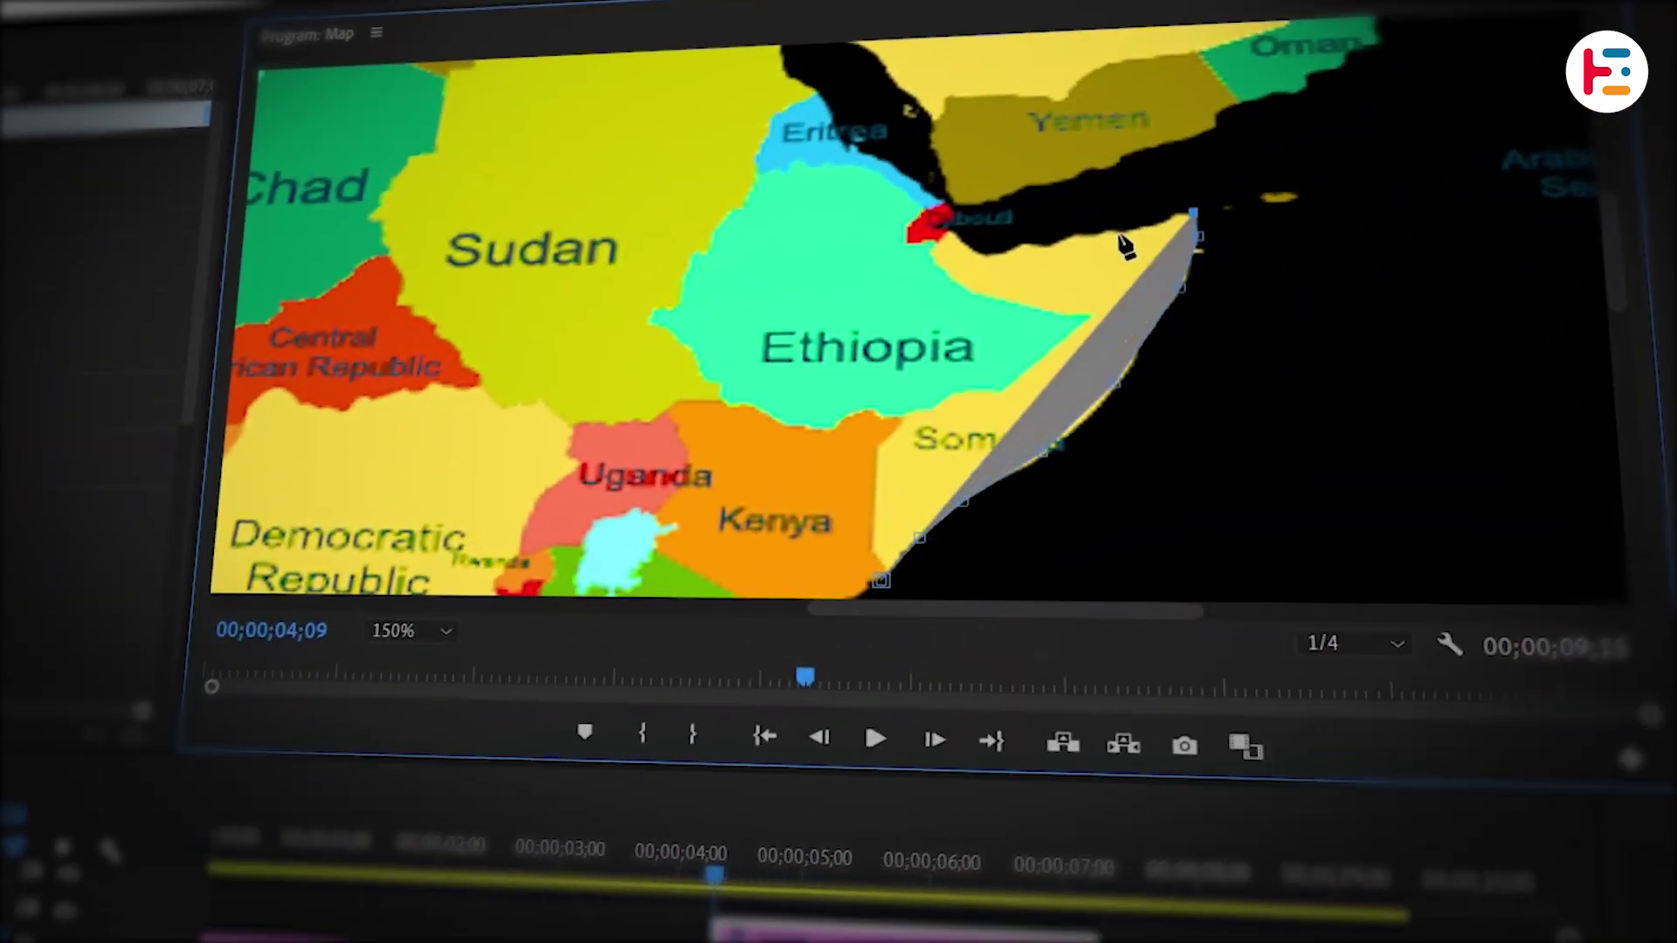
{"action": "left_click", "coordinate": [1112, 234]}
{"action": "left_click", "coordinate": [1059, 245]}
{"action": "left_click", "coordinate": [1032, 245]}
{"action": "left_click", "coordinate": [1001, 247]}
{"action": "left_click", "coordinate": [978, 255]}
{"action": "left_click", "coordinate": [955, 239]}
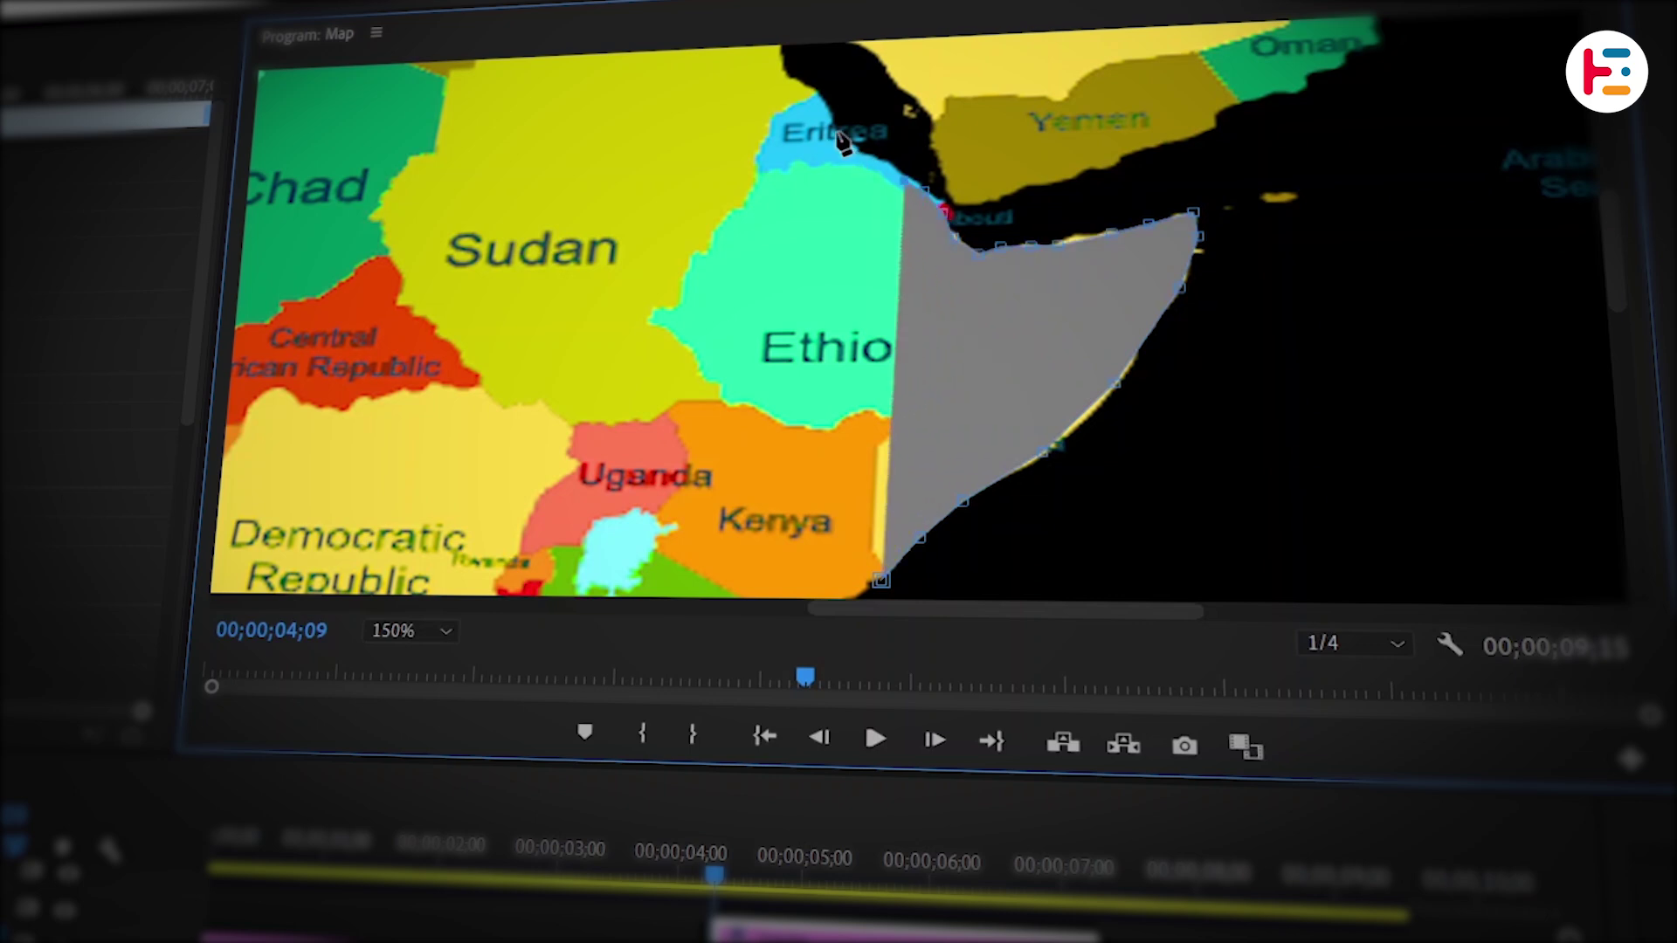
{"action": "left_click", "coordinate": [686, 159]}
{"action": "left_click", "coordinate": [425, 144]}
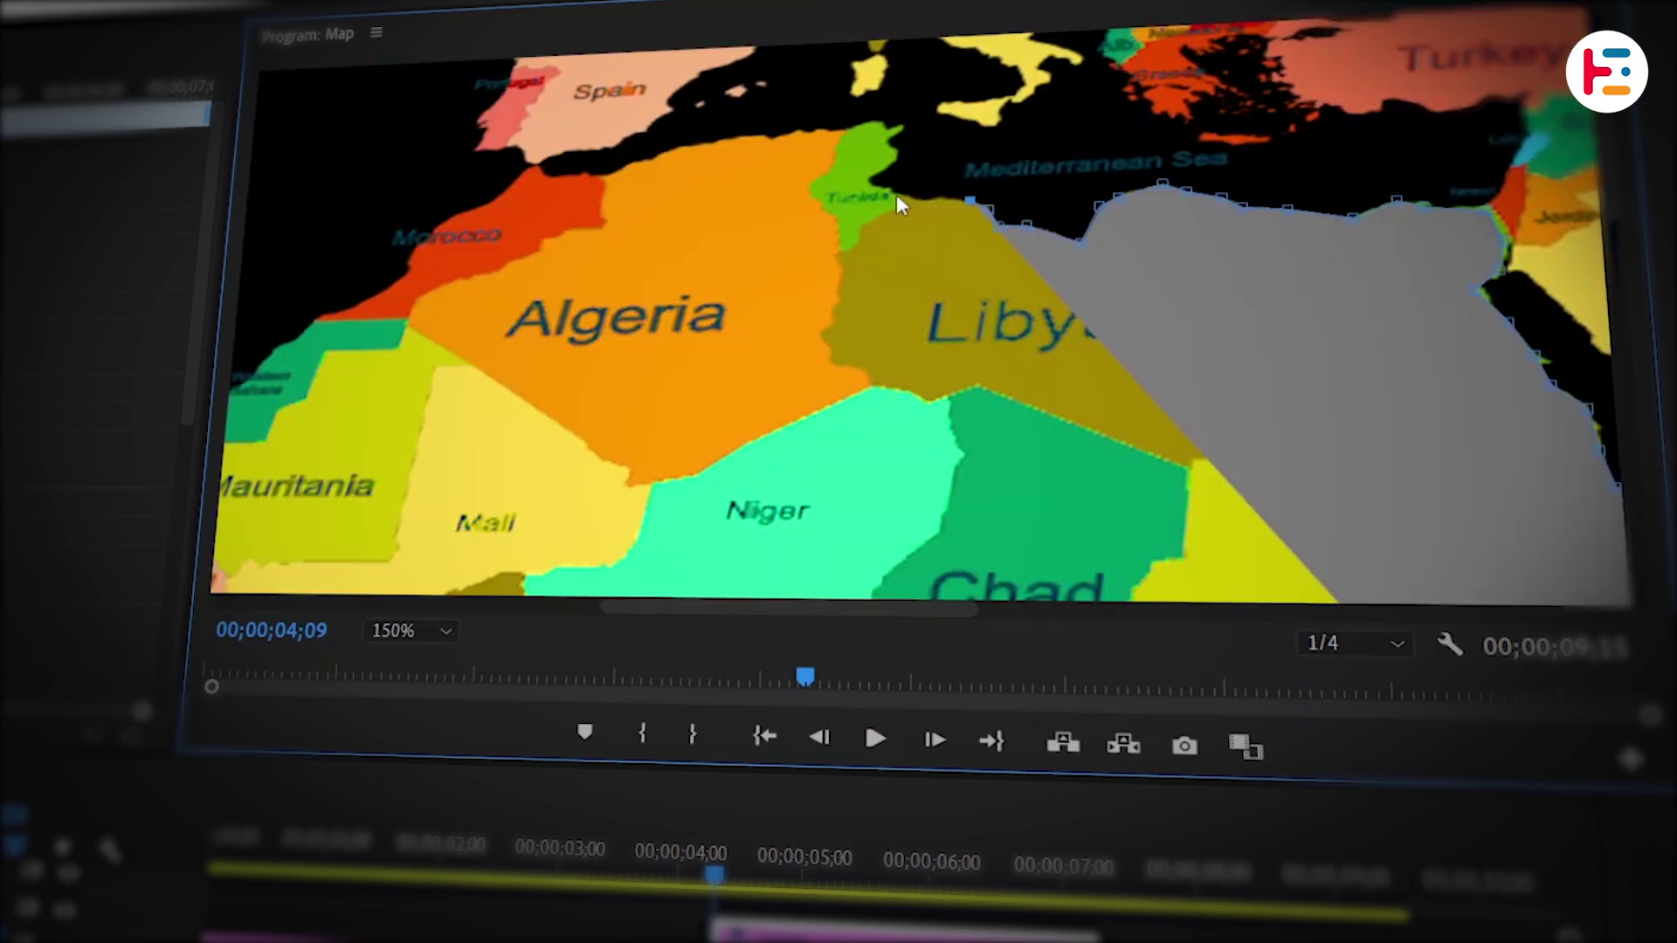
{"action": "left_click", "coordinate": [824, 131]}
{"action": "left_click", "coordinate": [655, 140]}
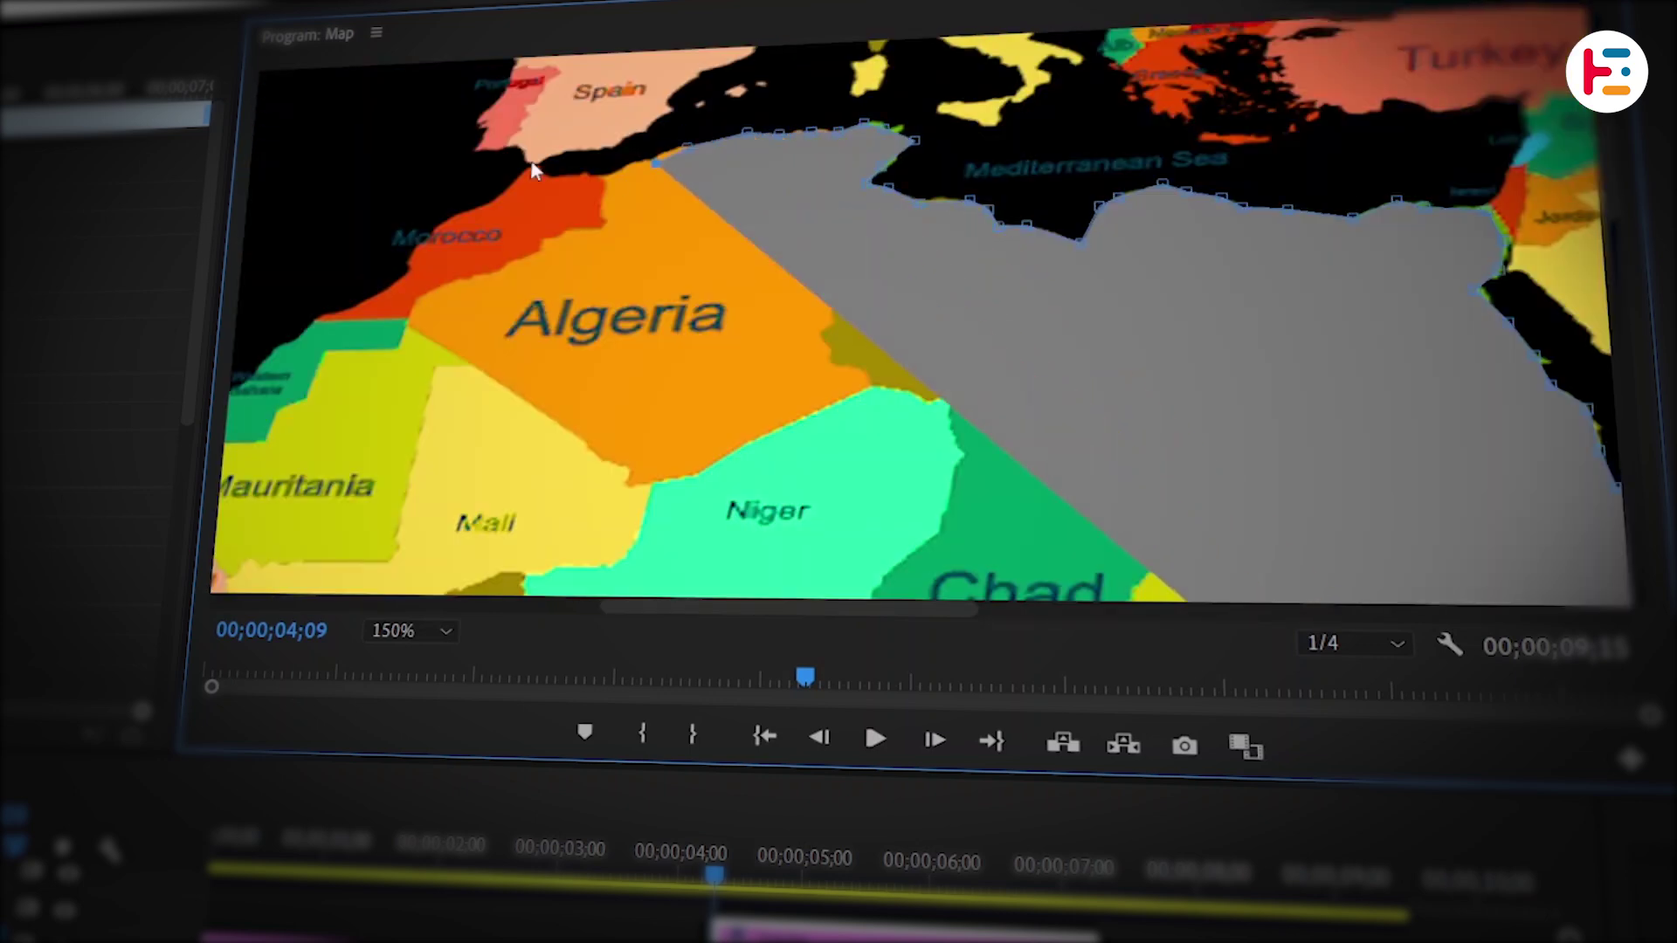
{"action": "left_click", "coordinate": [536, 168]}
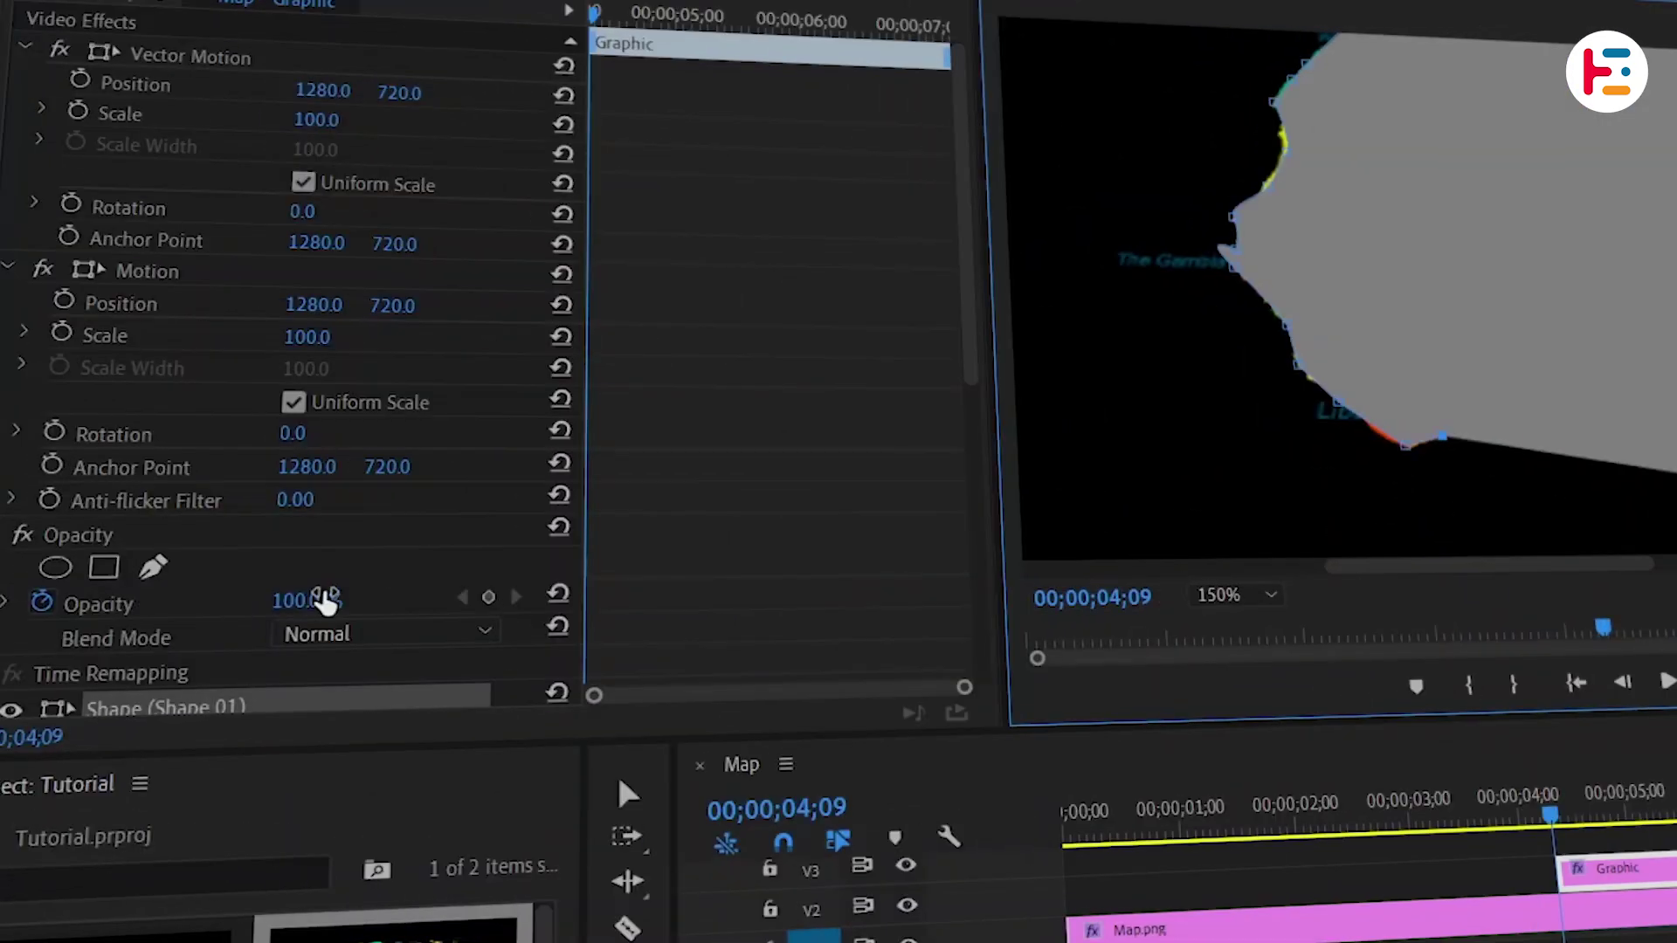
Set the Africa graphic's opacity to 50% to see the map while tracing
{"action": "left_click_drag", "start_coordinate": [318, 595], "coordinate": [330, 601]}
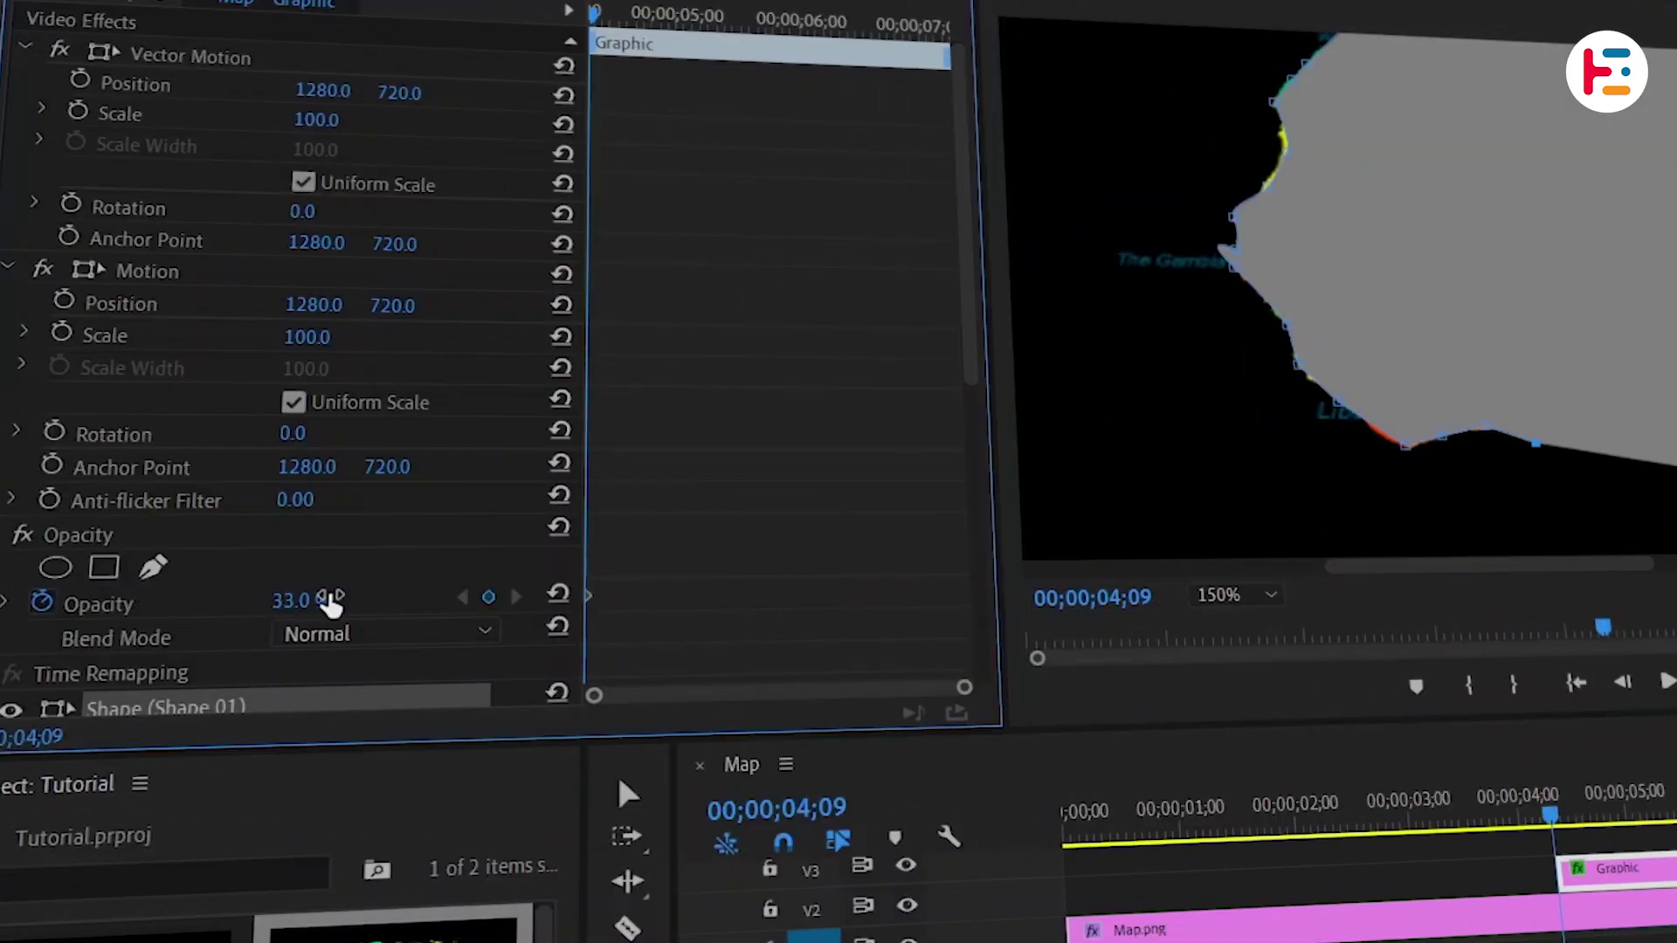
{"action": "type", "text": "50"}
{"action": "key", "text": "Return"}
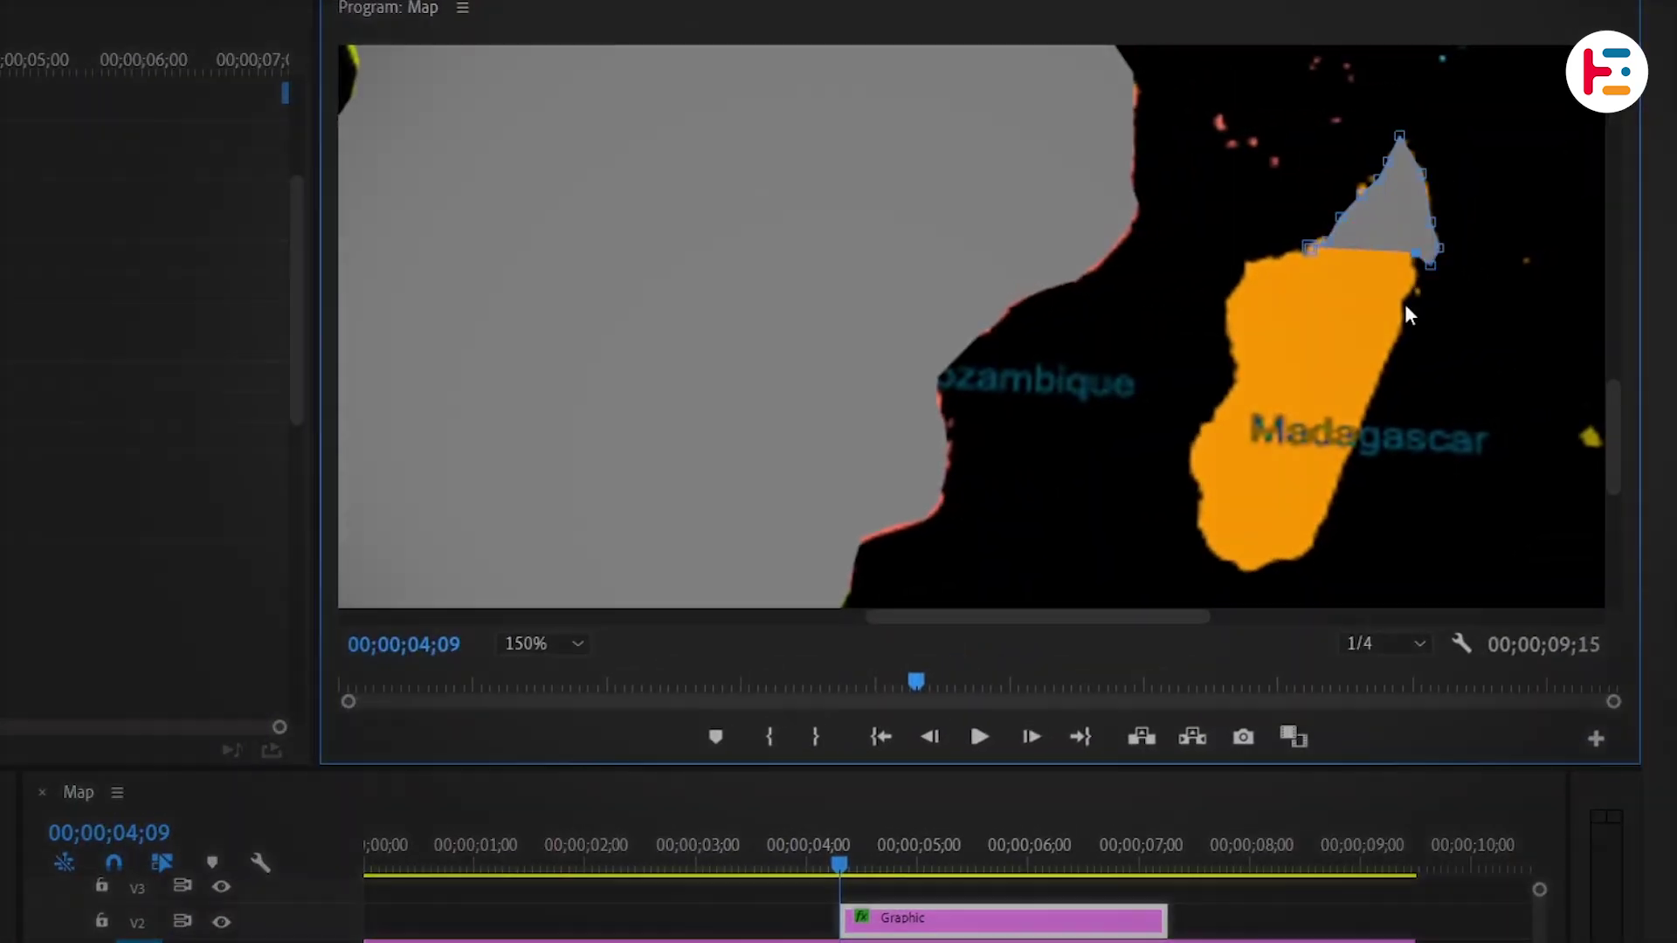
Trace the outline of Madagascar with the Pen tool as a second shape in the Africa graphic
{"action": "left_click", "coordinate": [1409, 290]}
{"action": "left_click", "coordinate": [1403, 326]}
{"action": "left_click", "coordinate": [1391, 348]}
{"action": "left_click", "coordinate": [1230, 559]}
{"action": "left_click", "coordinate": [1200, 532]}
{"action": "left_click", "coordinate": [1195, 511]}
{"action": "left_click", "coordinate": [1191, 471]}
{"action": "left_click", "coordinate": [1191, 447]}
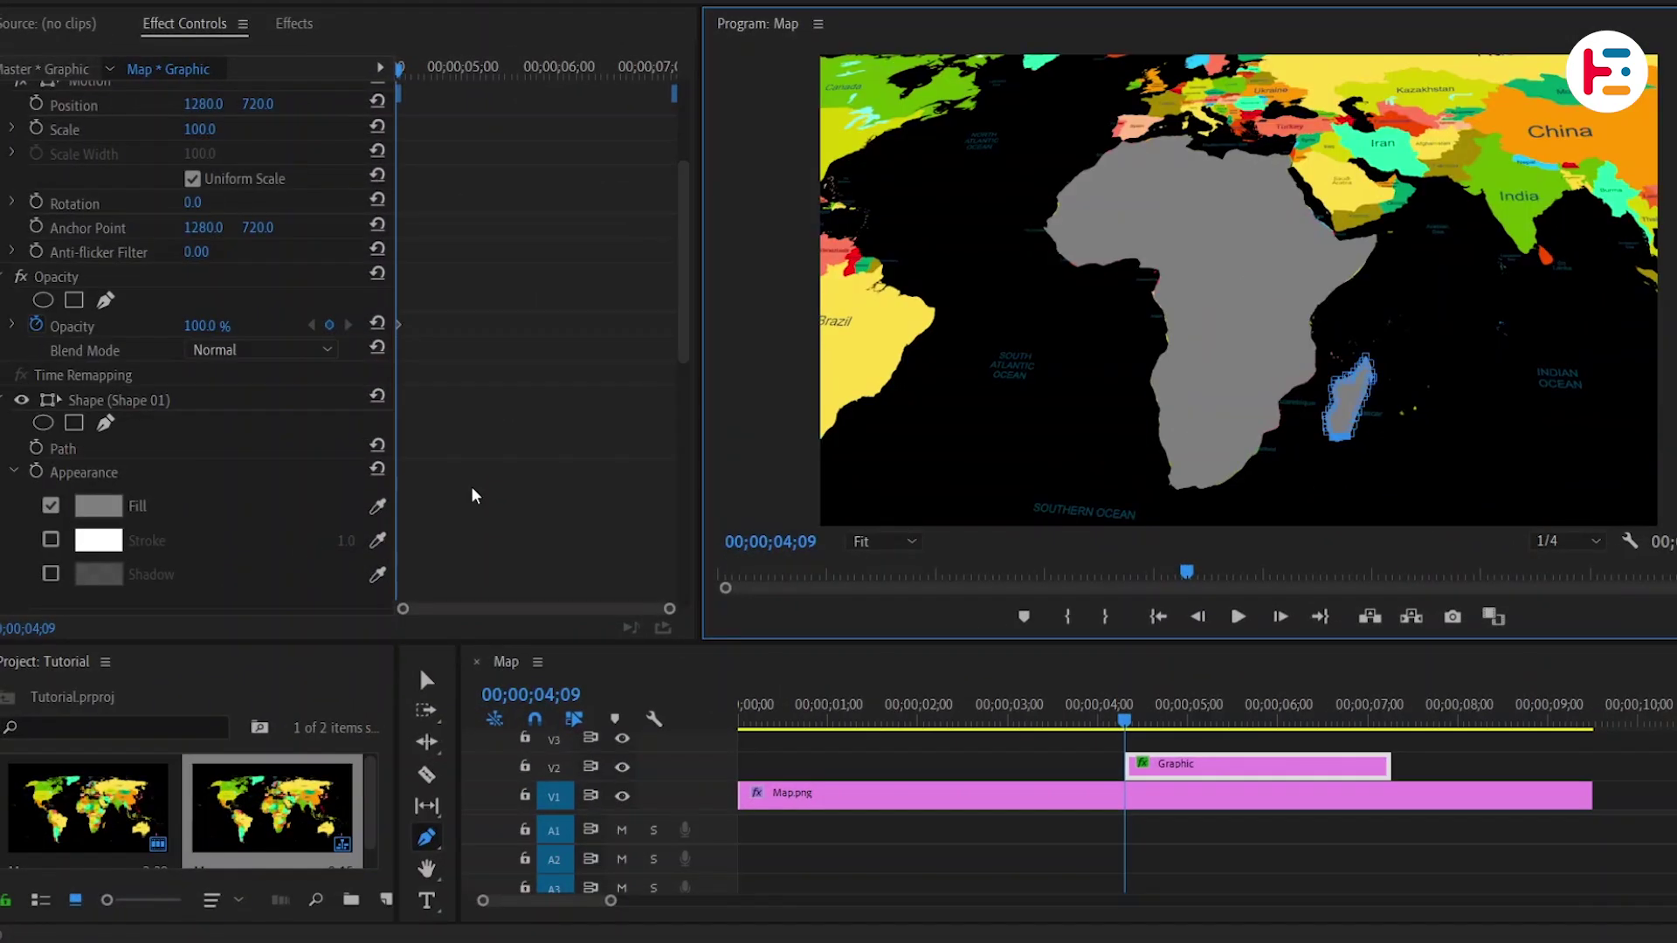
Set the fill of both the Africa and Madagascar shapes to red FF0000
{"action": "left_click", "coordinate": [100, 506]}
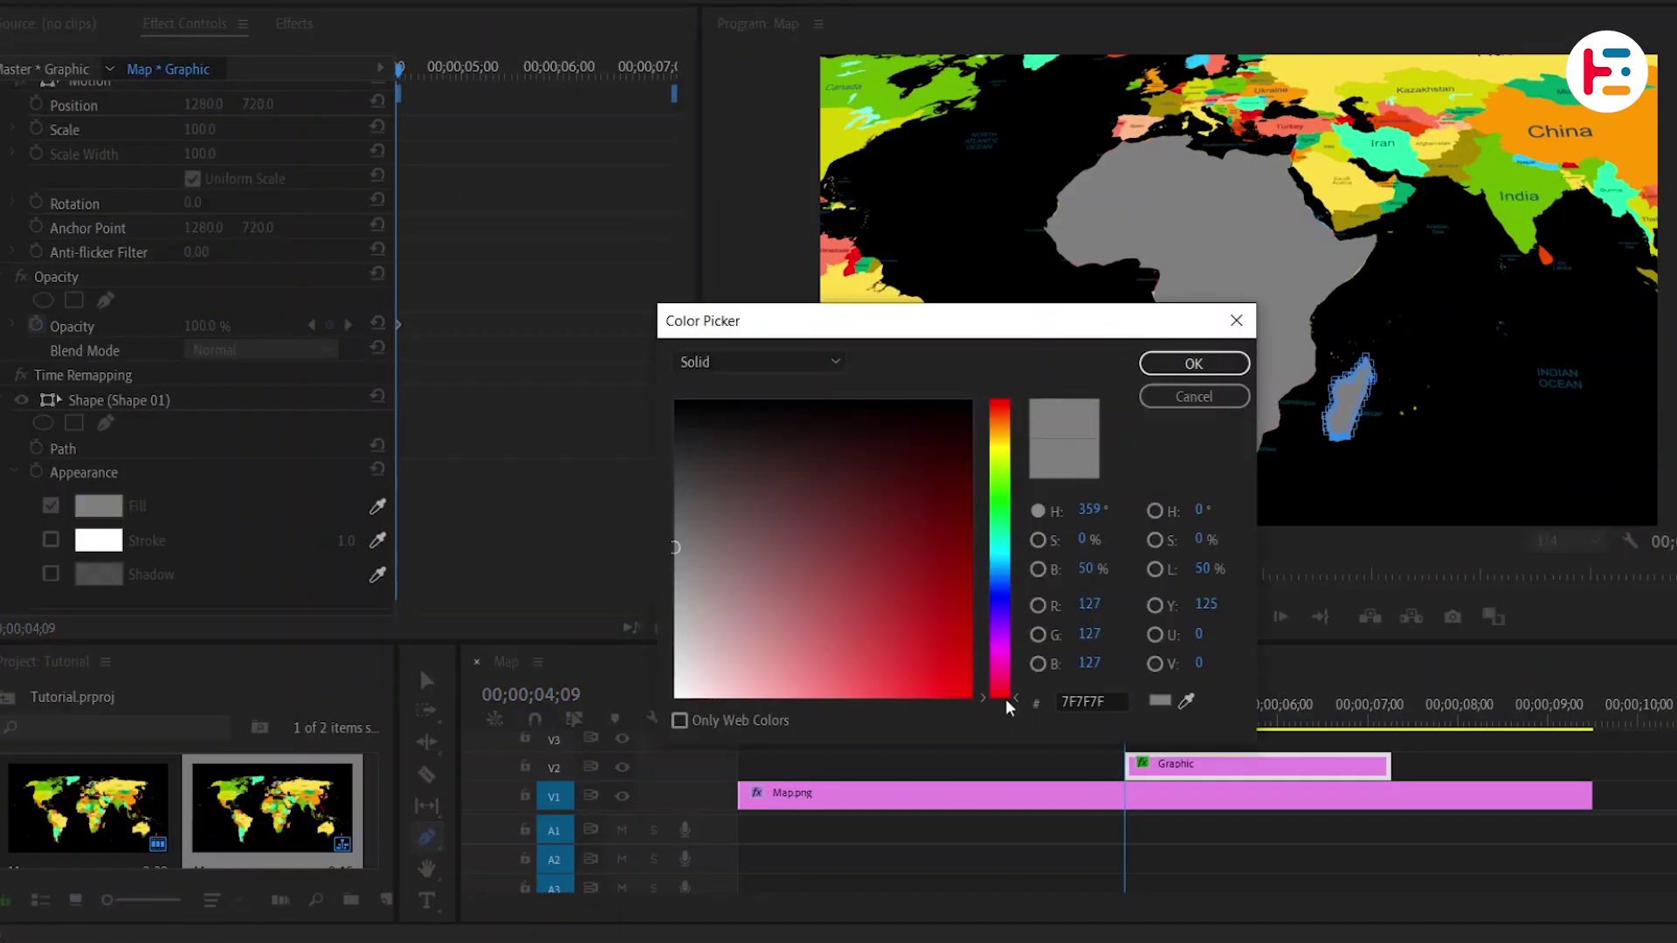
{"action": "left_click", "coordinate": [1191, 365]}
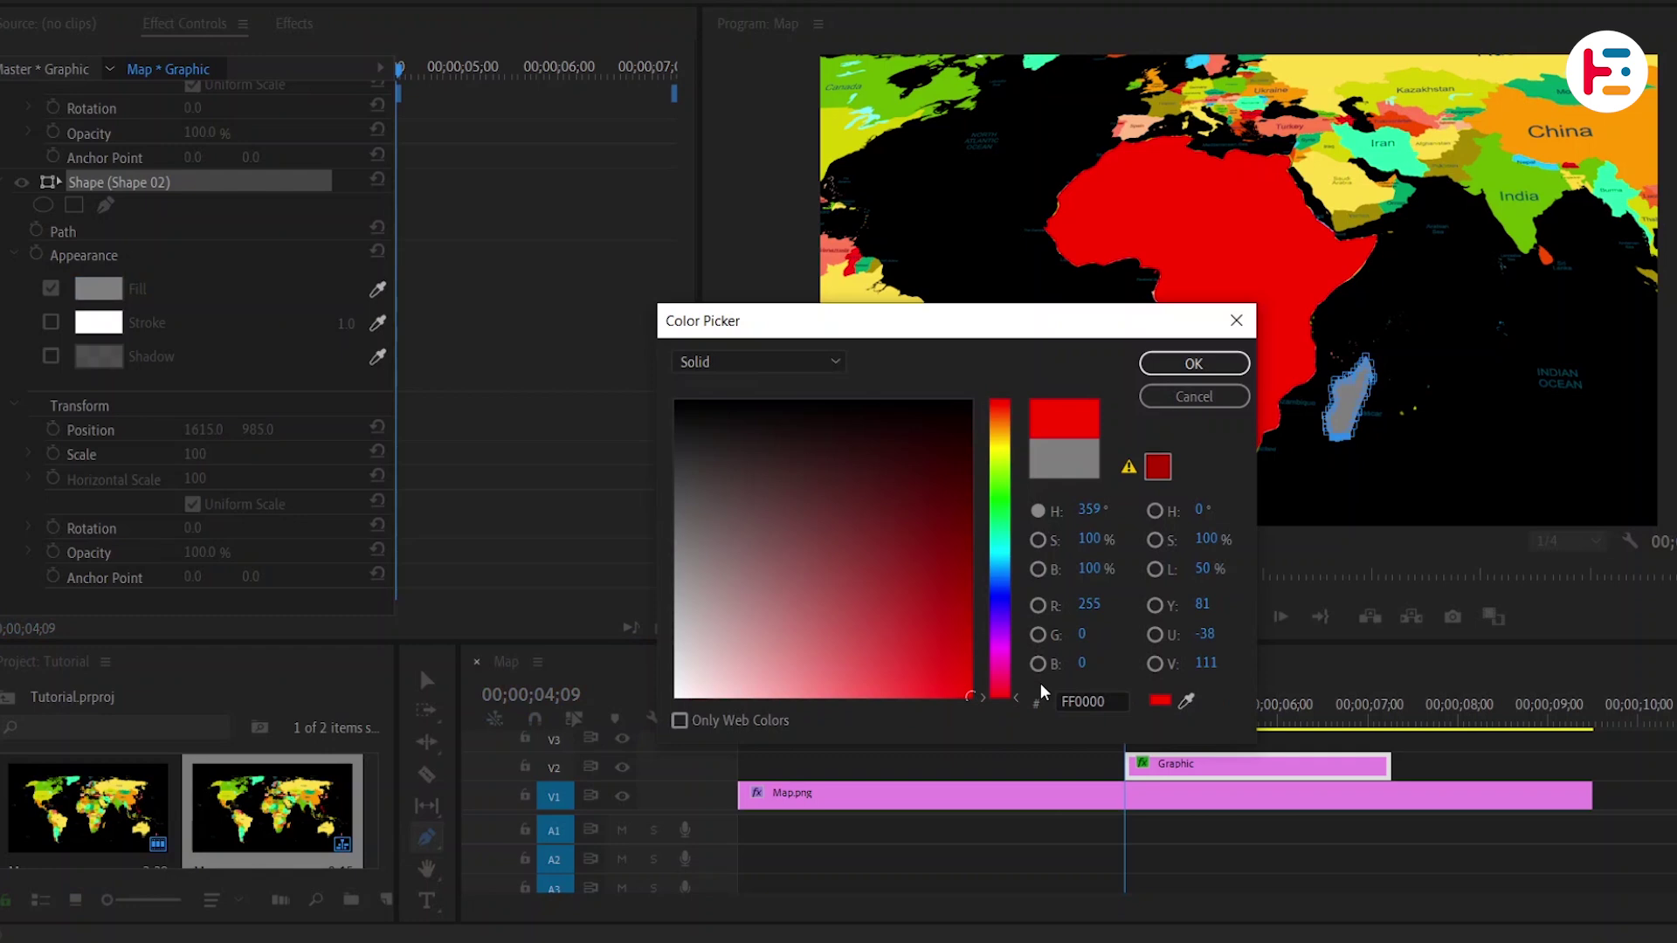
{"action": "left_click", "coordinate": [1193, 364]}
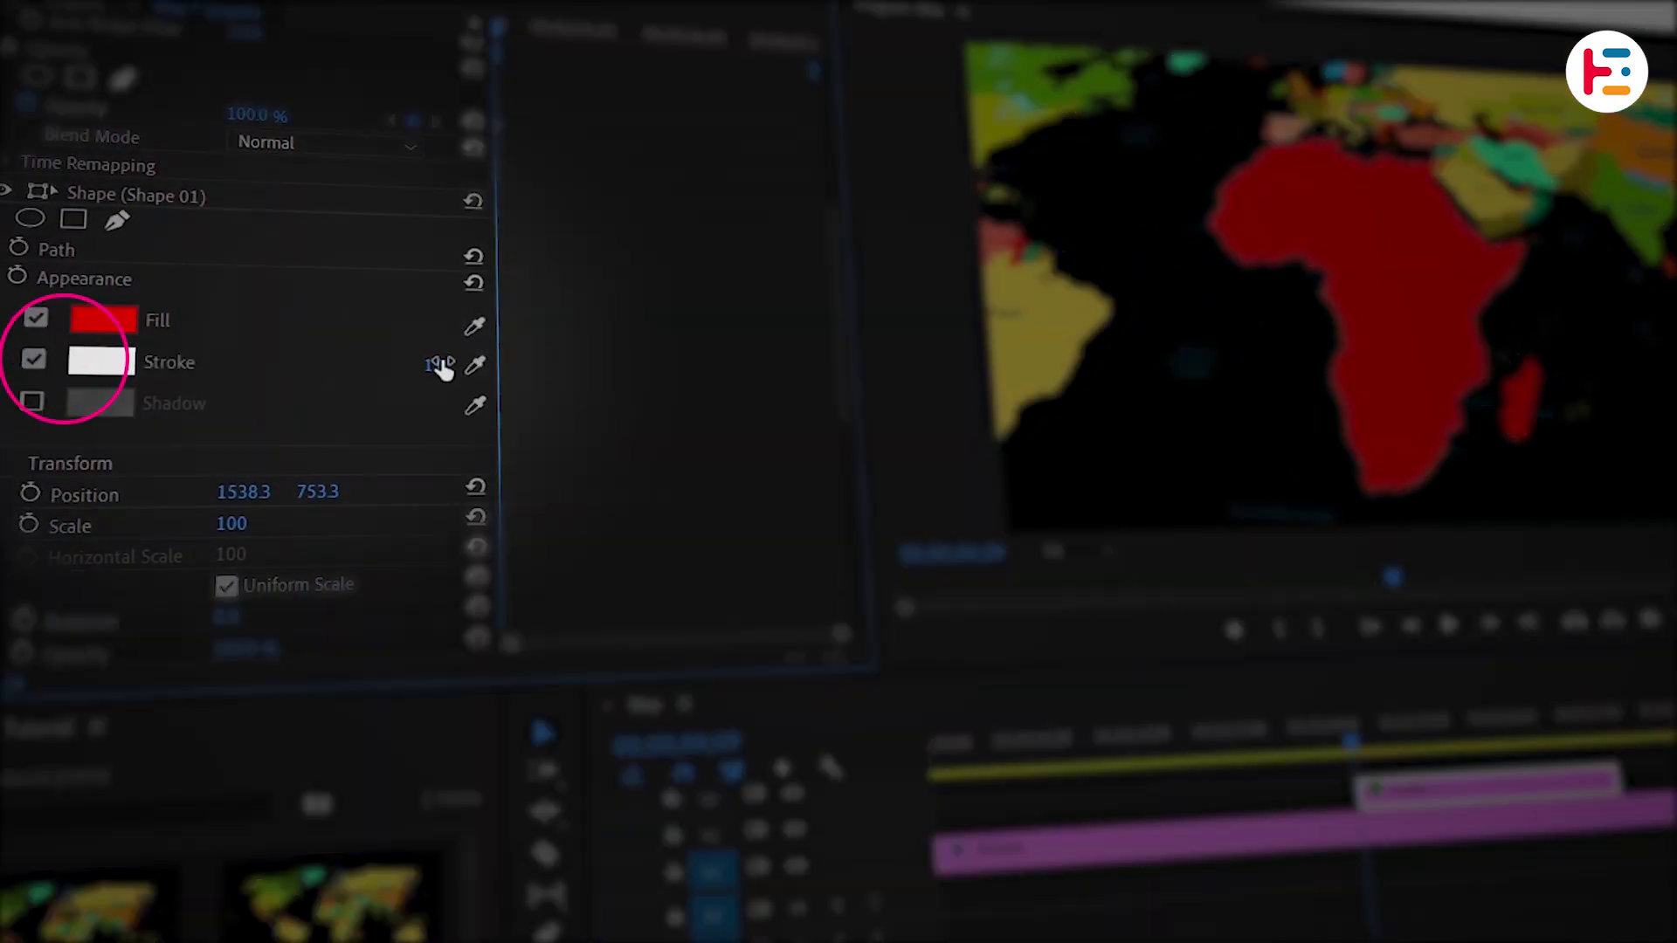
Enable a white stroke of width 3 on both the Africa and Madagascar shapes
{"action": "key", "text": "Return"}
{"action": "scroll", "coordinate": [601, 402], "scroll_direction": "down", "scroll_amount": 5}
{"action": "left_click", "coordinate": [29, 446]}
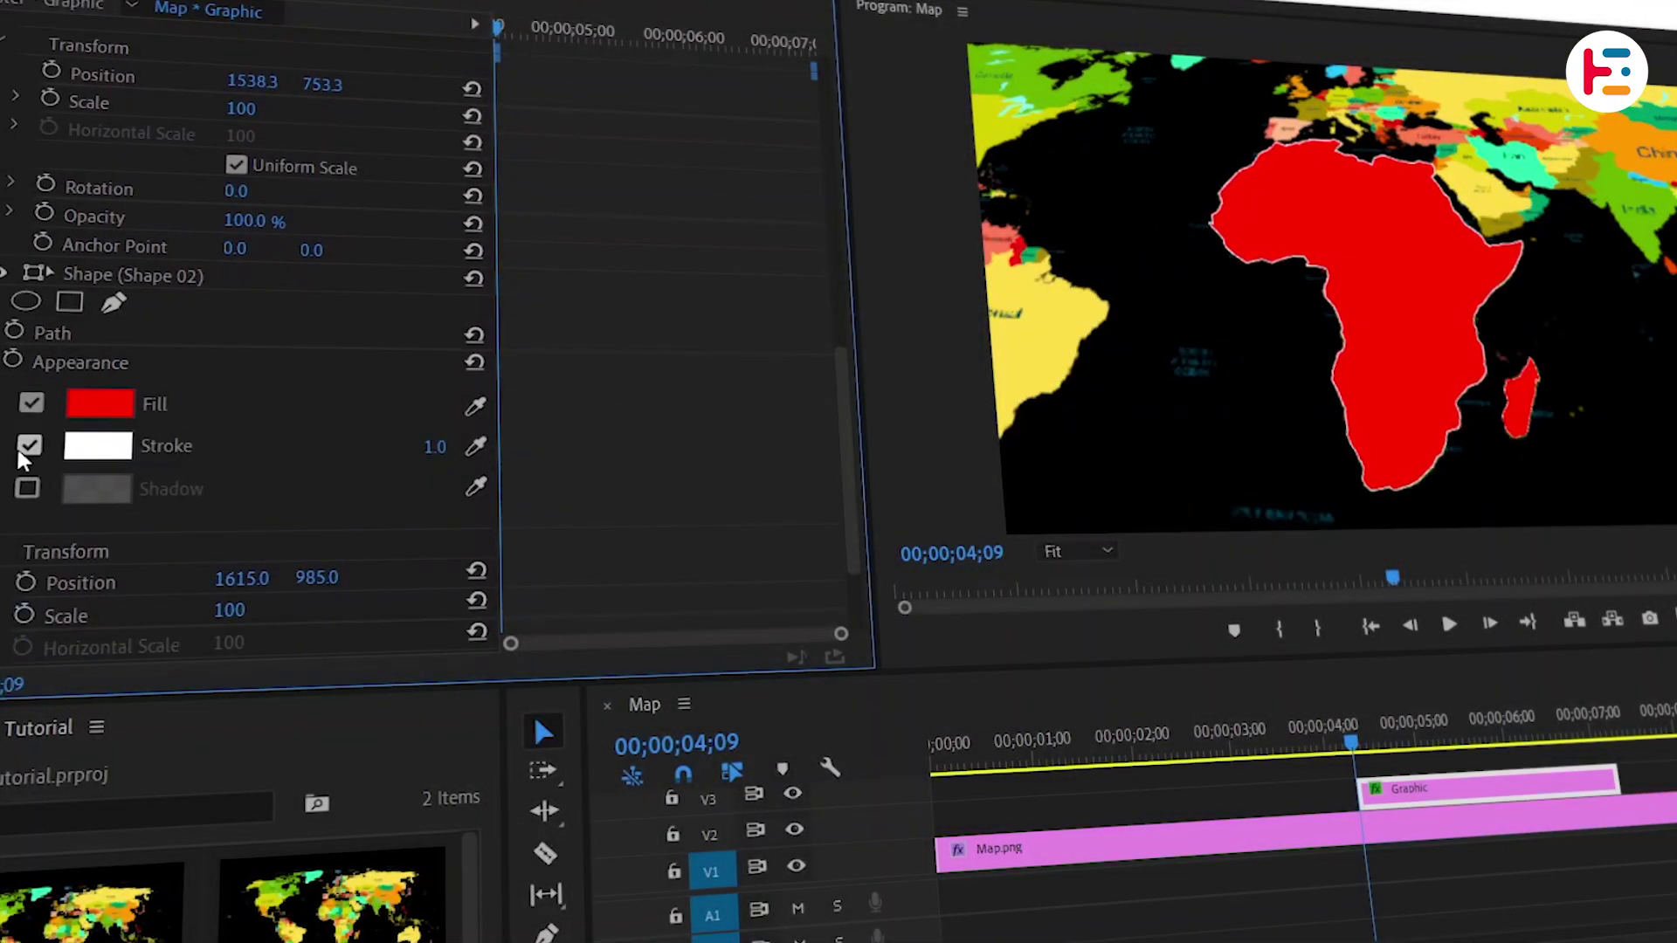
{"action": "left_click", "coordinate": [402, 444]}
{"action": "type", "text": "3"}
{"action": "key", "text": "Return"}
Choose a different blend mode for the Africa graphic's opacity
{"action": "scroll", "coordinate": [402, 445], "scroll_direction": "up", "scroll_amount": 5}
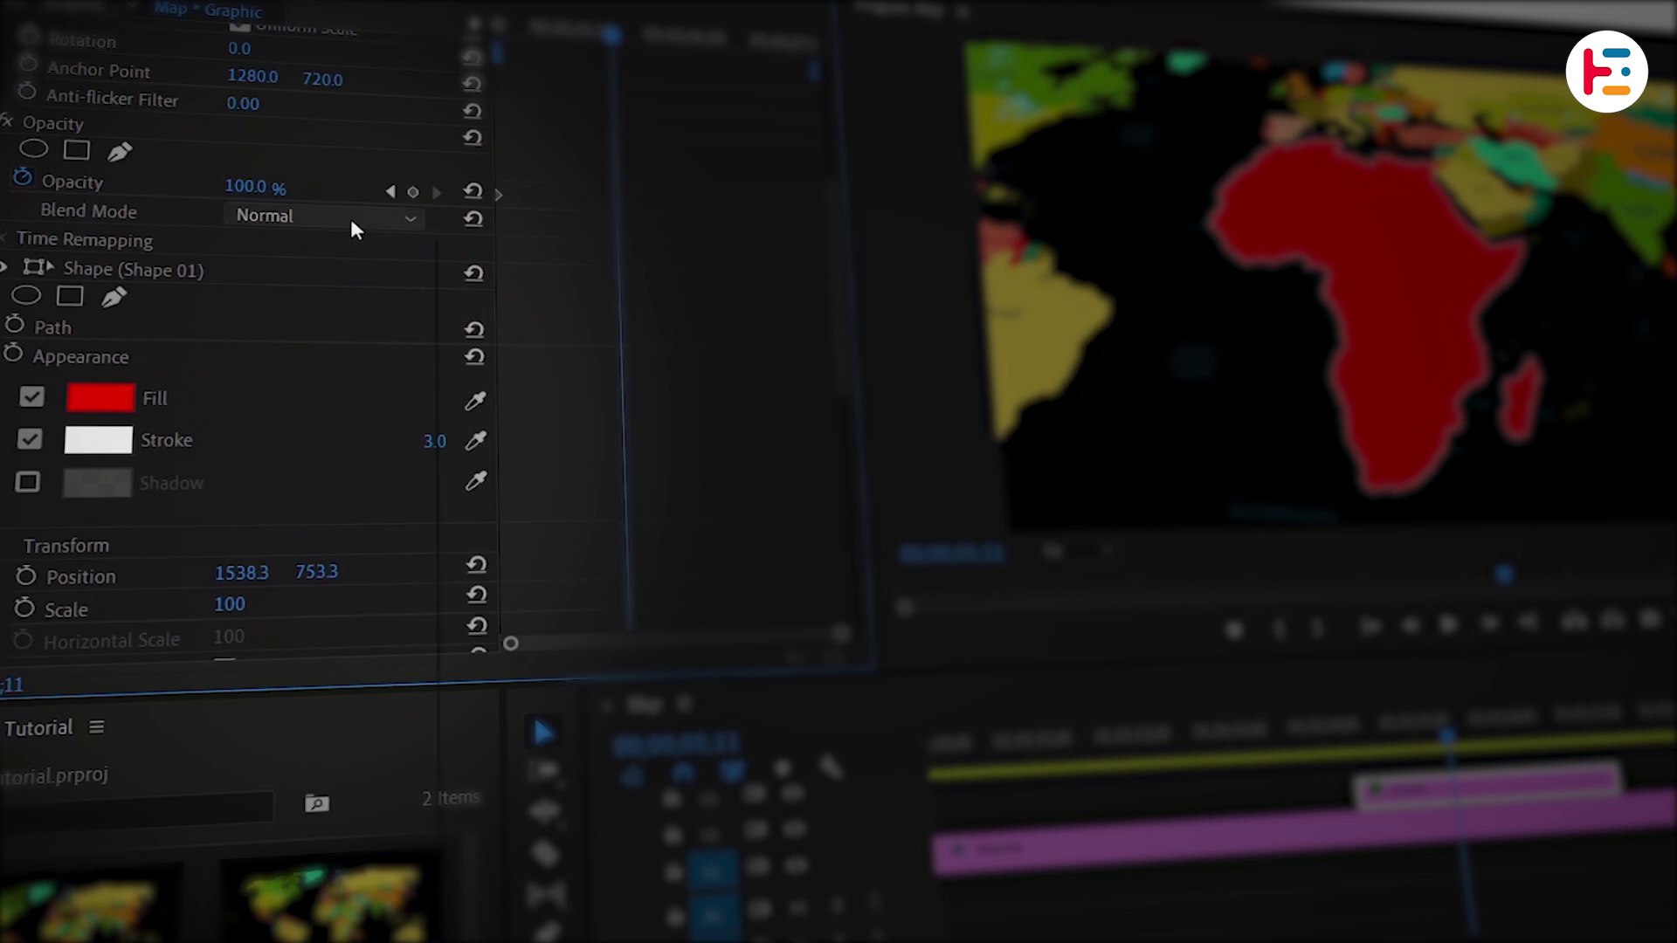
{"action": "left_click", "coordinate": [354, 223]}
{"action": "left_click", "coordinate": [346, 301]}
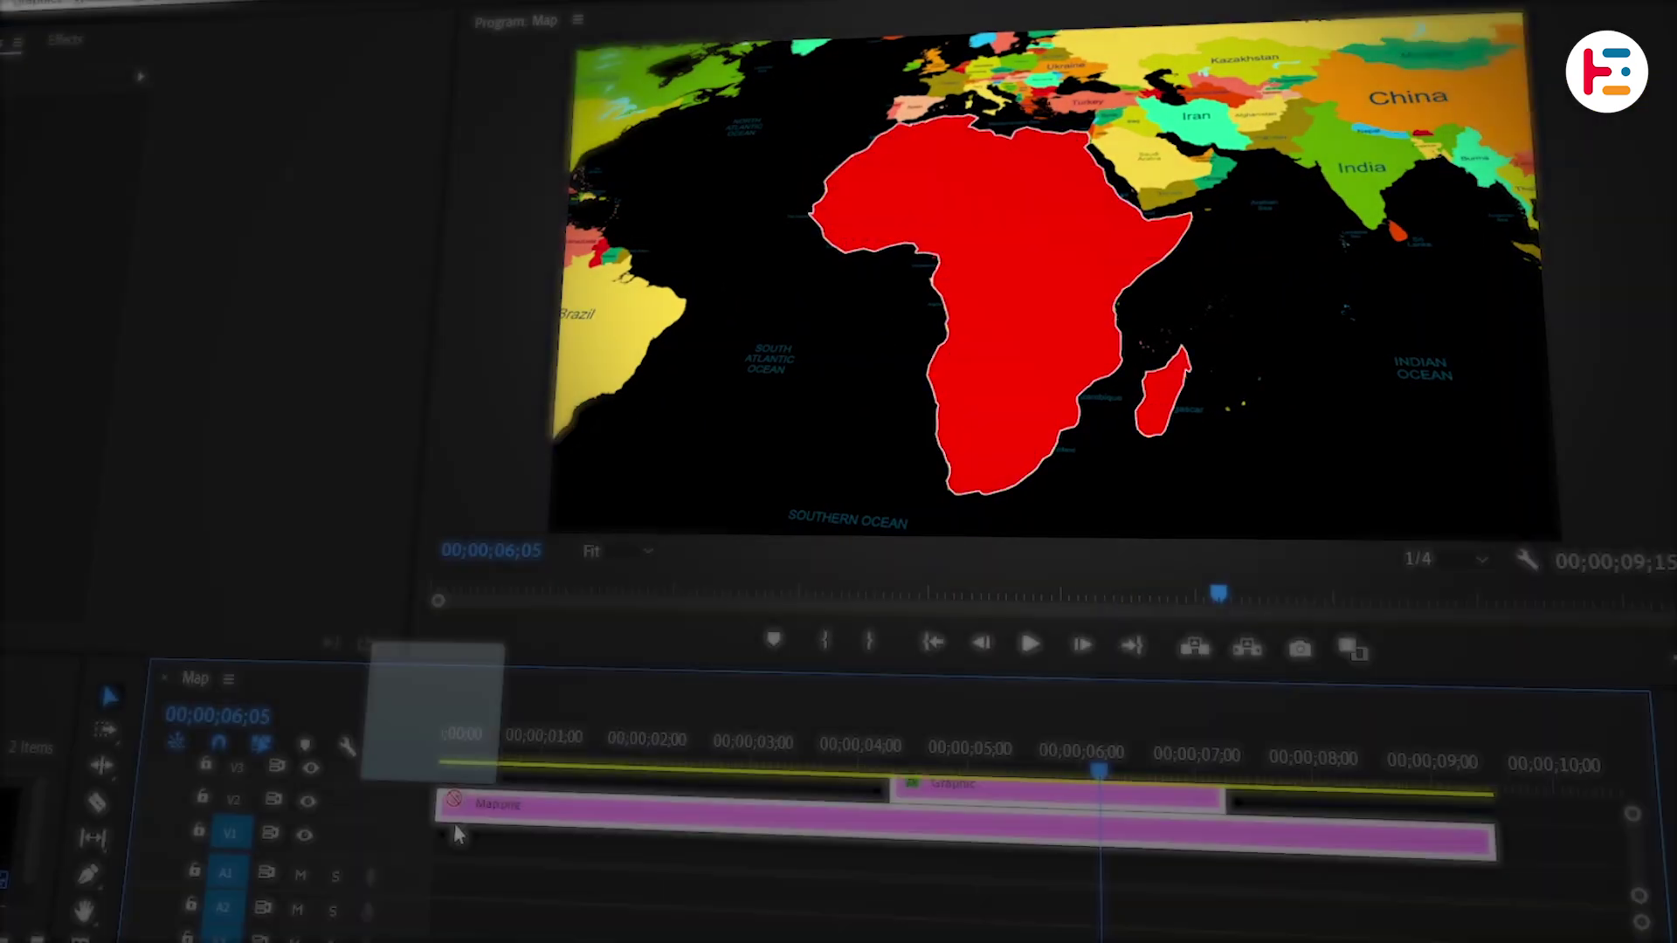
Place Ink Drop Background.mp4 at the timeline's start on V1, beneath the map and graphic clips
{"action": "left_click_drag", "start_coordinate": [422, 773], "coordinate": [428, 778]}
{"action": "left_click_drag", "start_coordinate": [432, 842], "coordinate": [437, 847]}
{"action": "key", "text": "Home"}
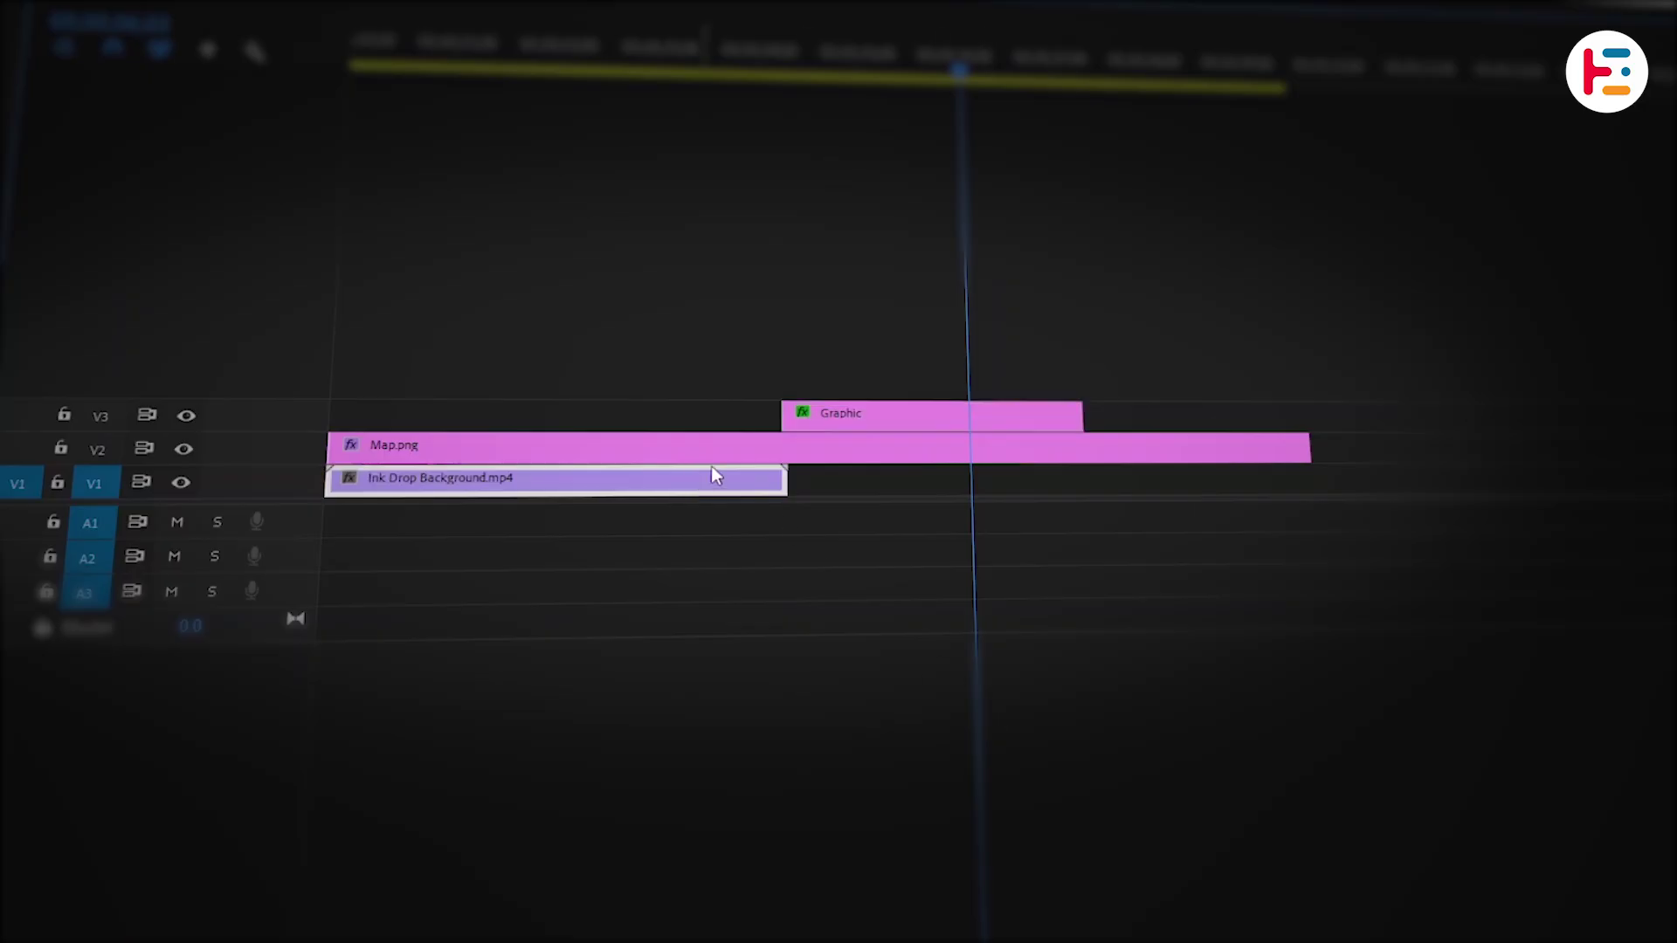
Copy Ink Drop Background.mp4 onto V4 above the Graphic clip and extend the Graphic to the copy's end
{"action": "mouse_move", "coordinate": [711, 477]}
{"action": "left_mouse_down"}
{"action": "mouse_move", "coordinate": [1067, 374]}
{"action": "mouse_move", "coordinate": [1132, 382]}
{"action": "left_mouse_up"}
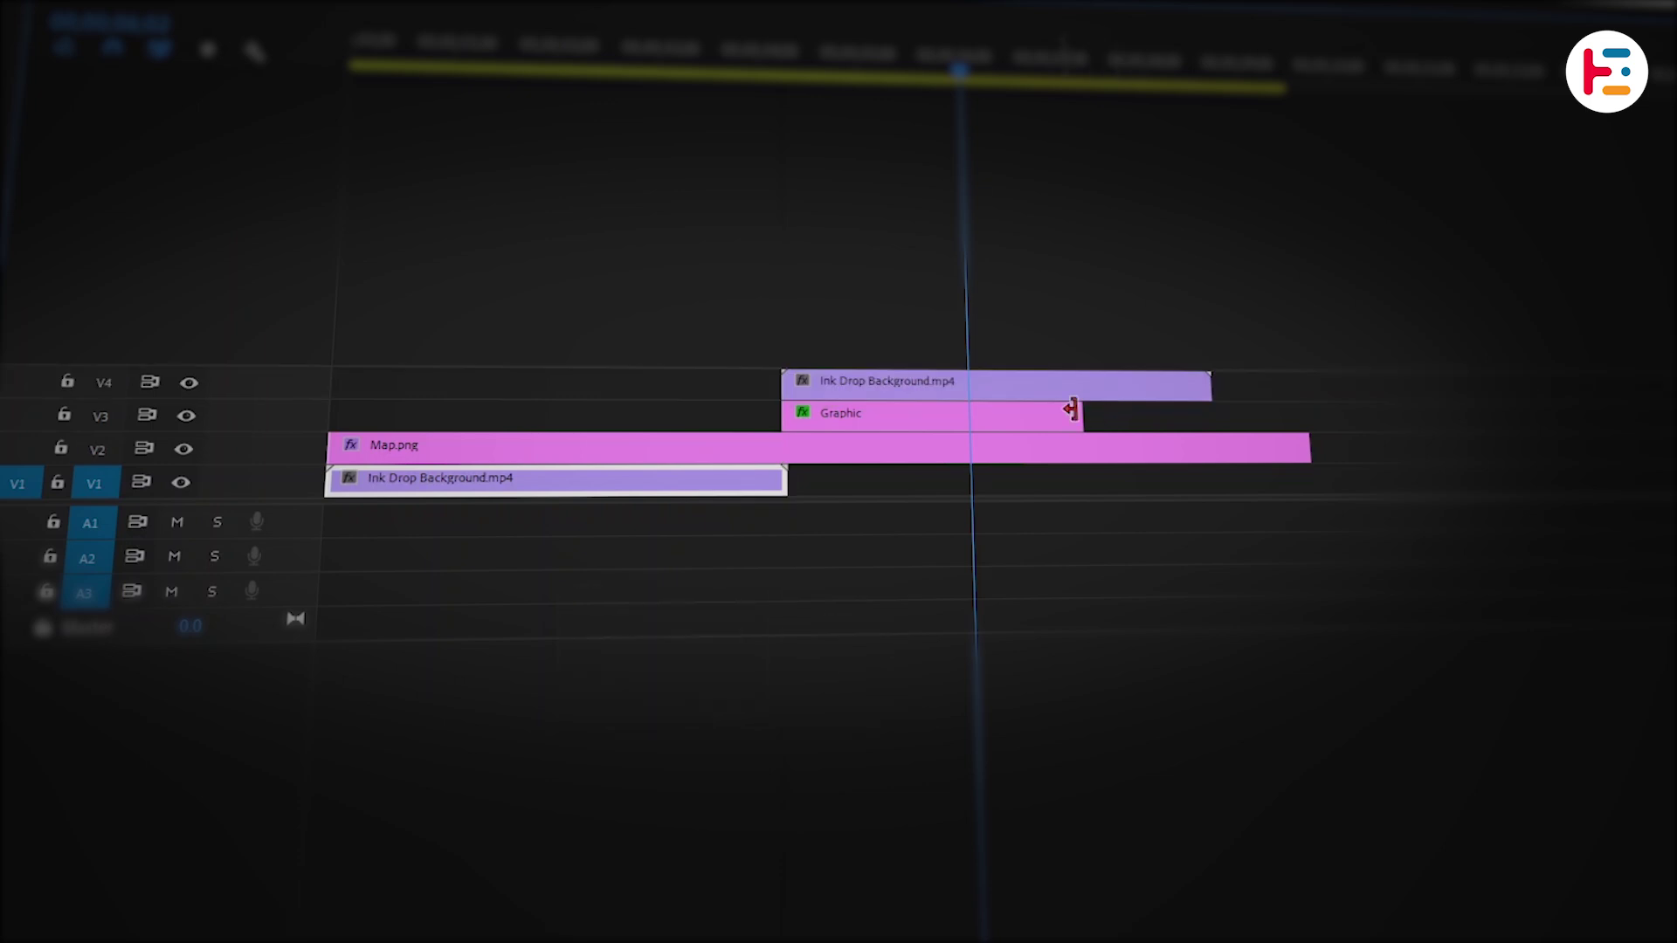
{"action": "left_click_drag", "start_coordinate": [1206, 414], "coordinate": [1208, 412]}
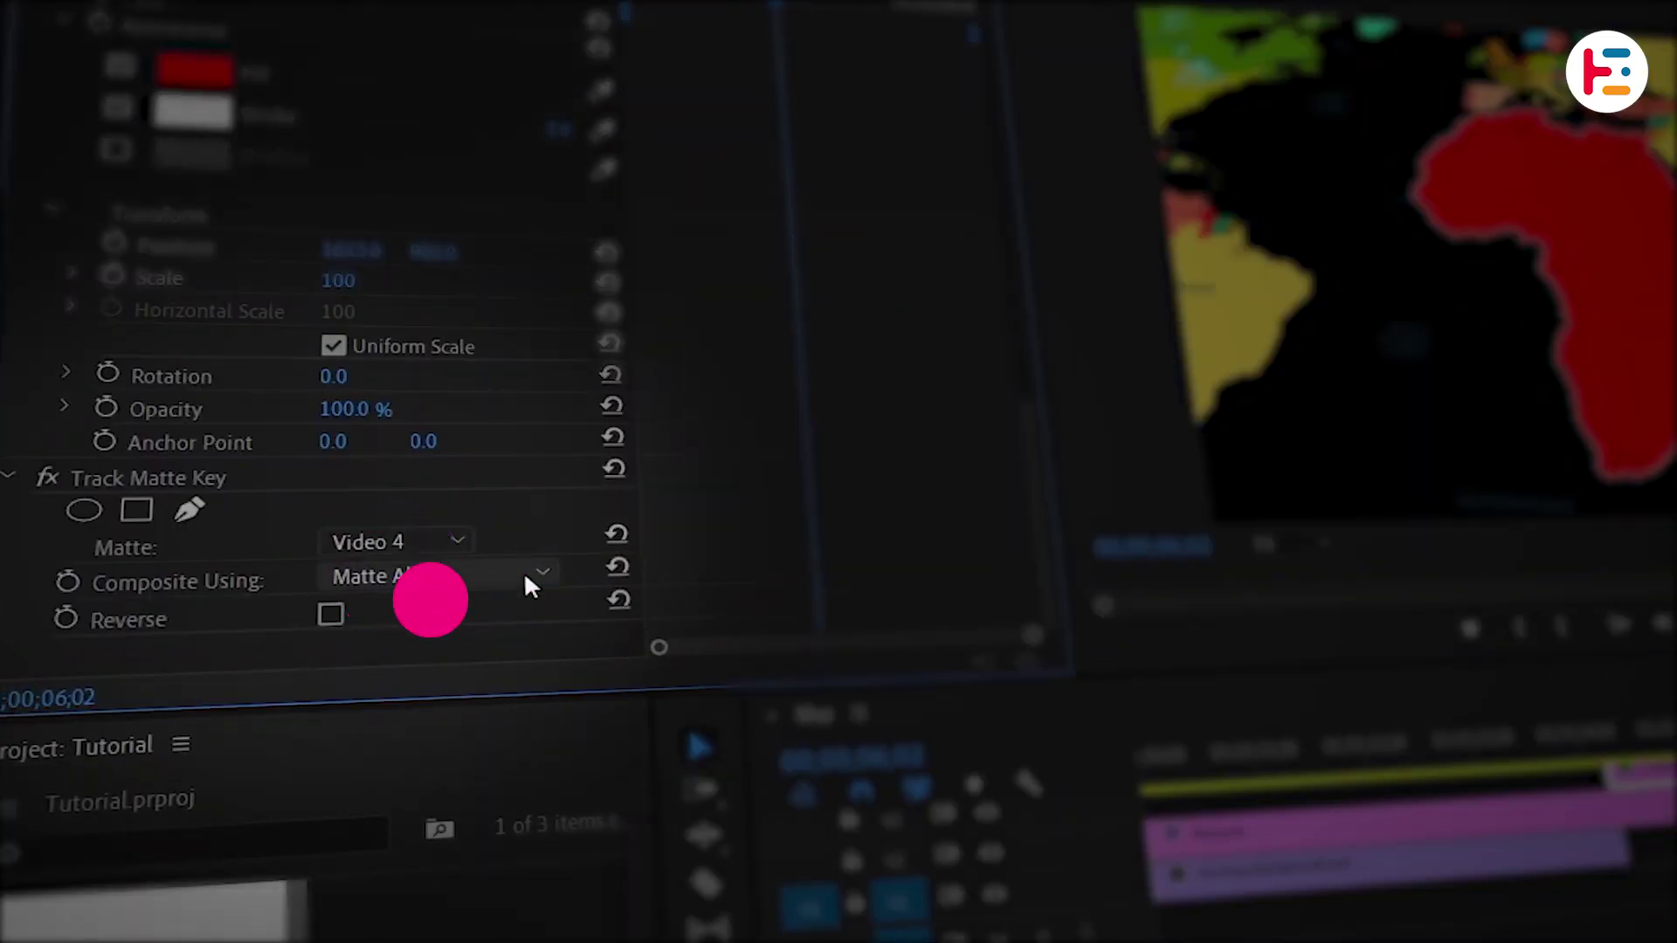
Set the graphic's Track Matte Key to composite using Matte Luma and enable Reverse
{"action": "left_click", "coordinate": [530, 584]}
{"action": "left_click", "coordinate": [496, 638]}
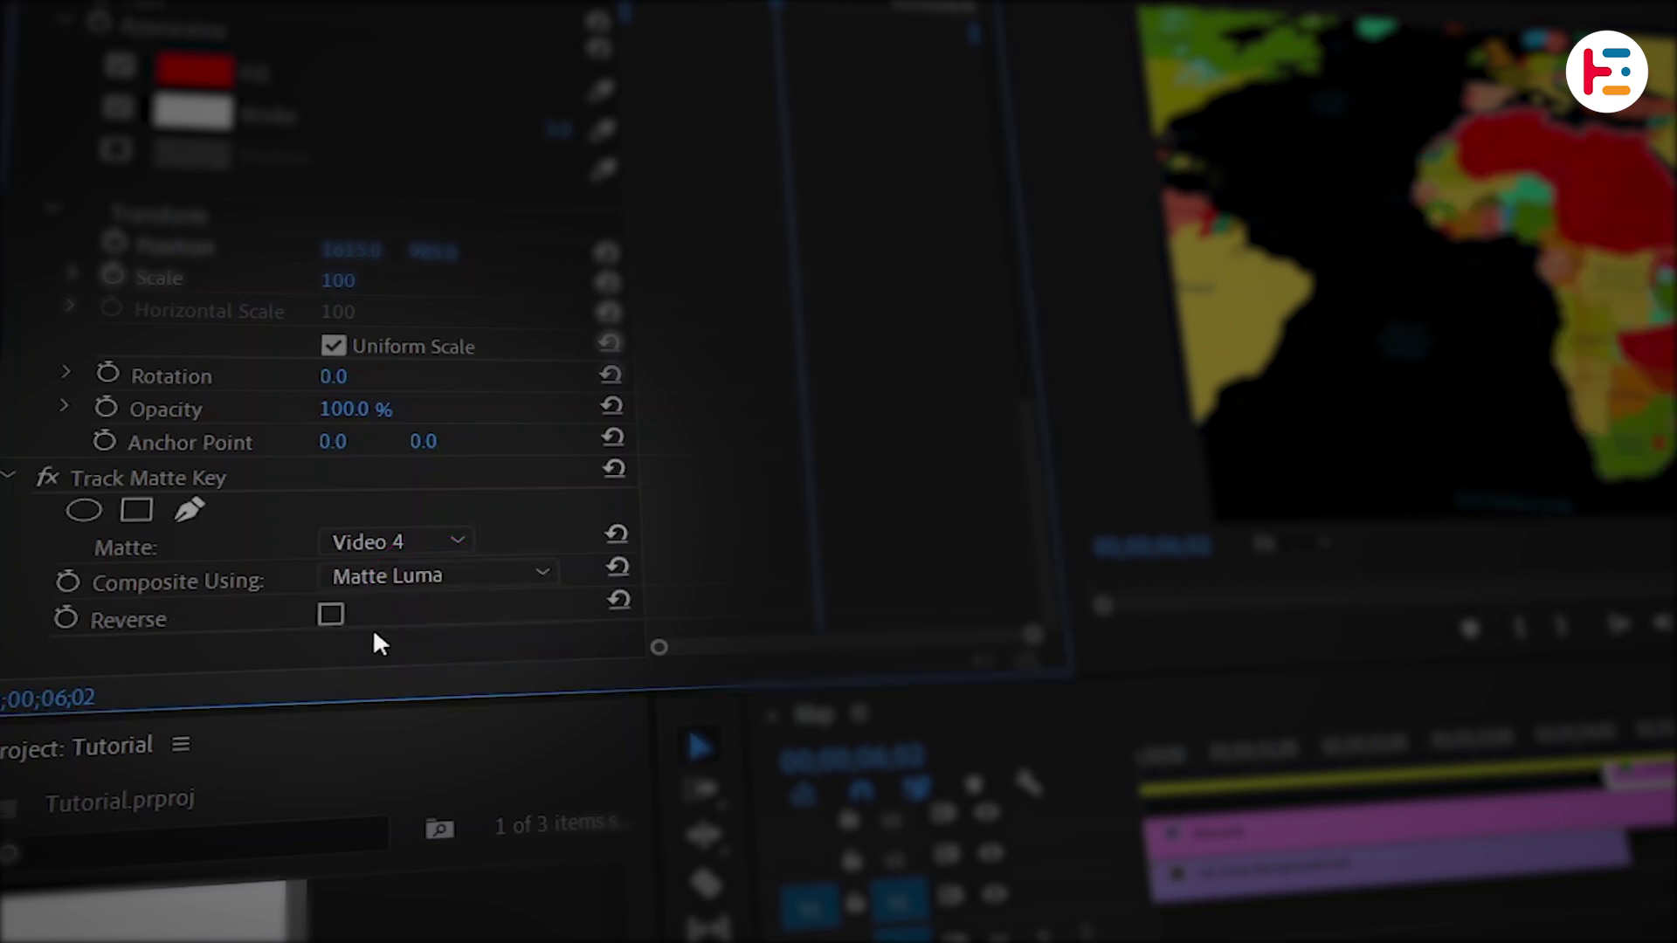
{"action": "left_click", "coordinate": [331, 615]}
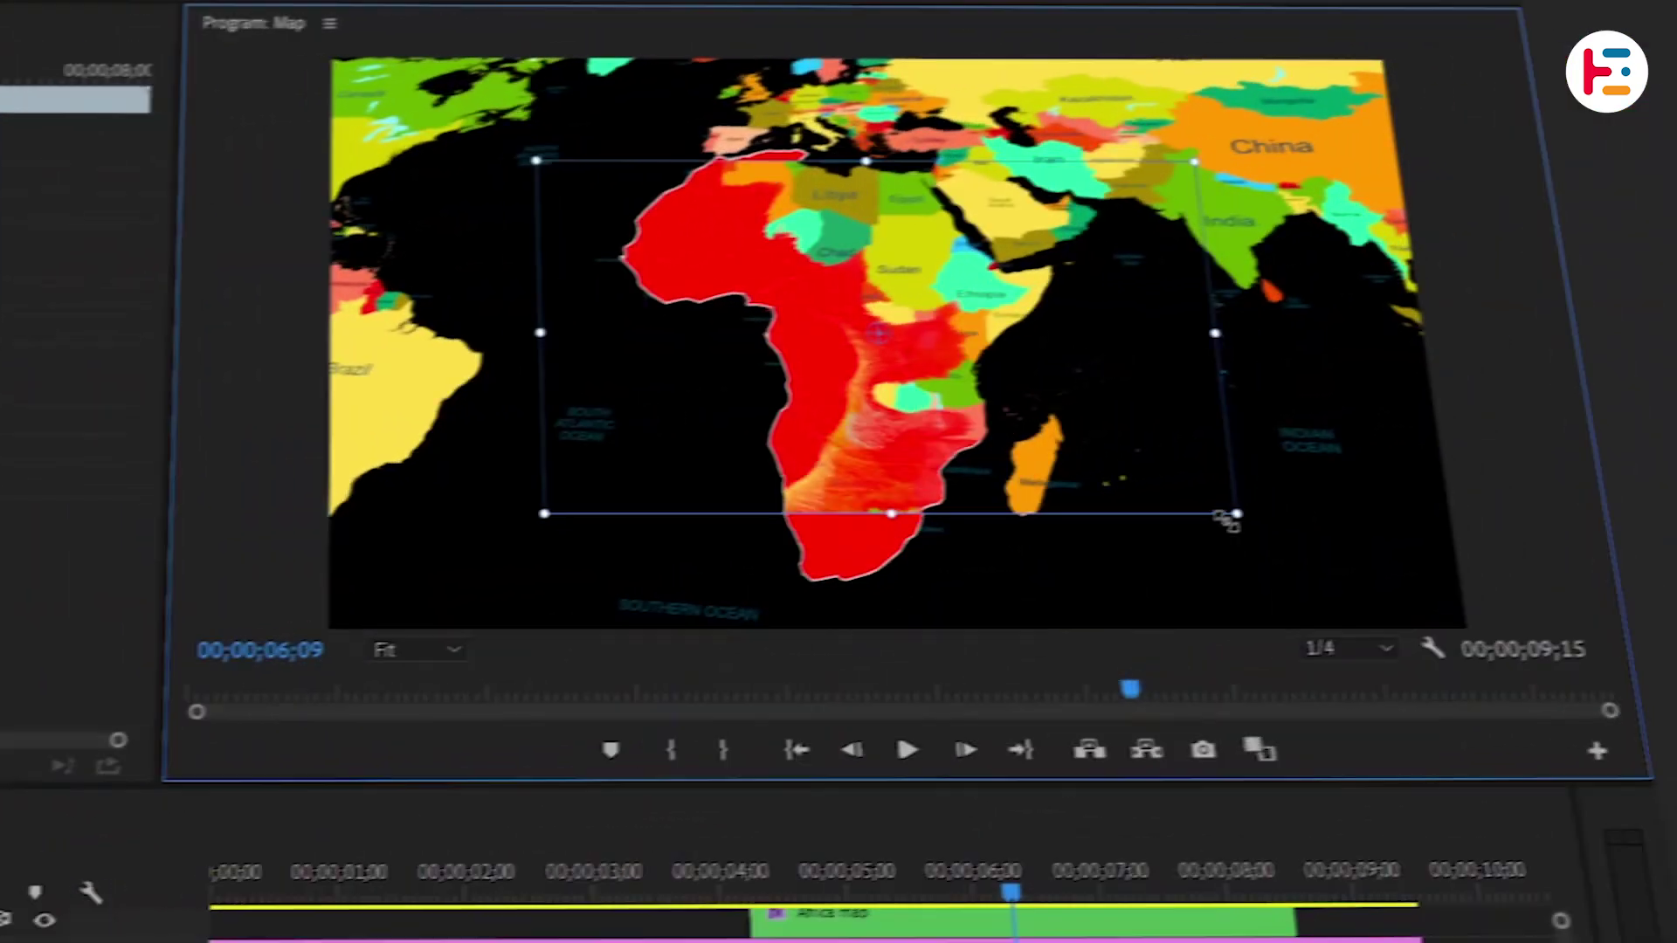
Enlarge the ink drop matte in the program preview and reposition it over Africa
{"action": "left_click_drag", "start_coordinate": [1228, 521], "coordinate": [1314, 559]}
{"action": "left_click_drag", "start_coordinate": [716, 341], "coordinate": [870, 361]}
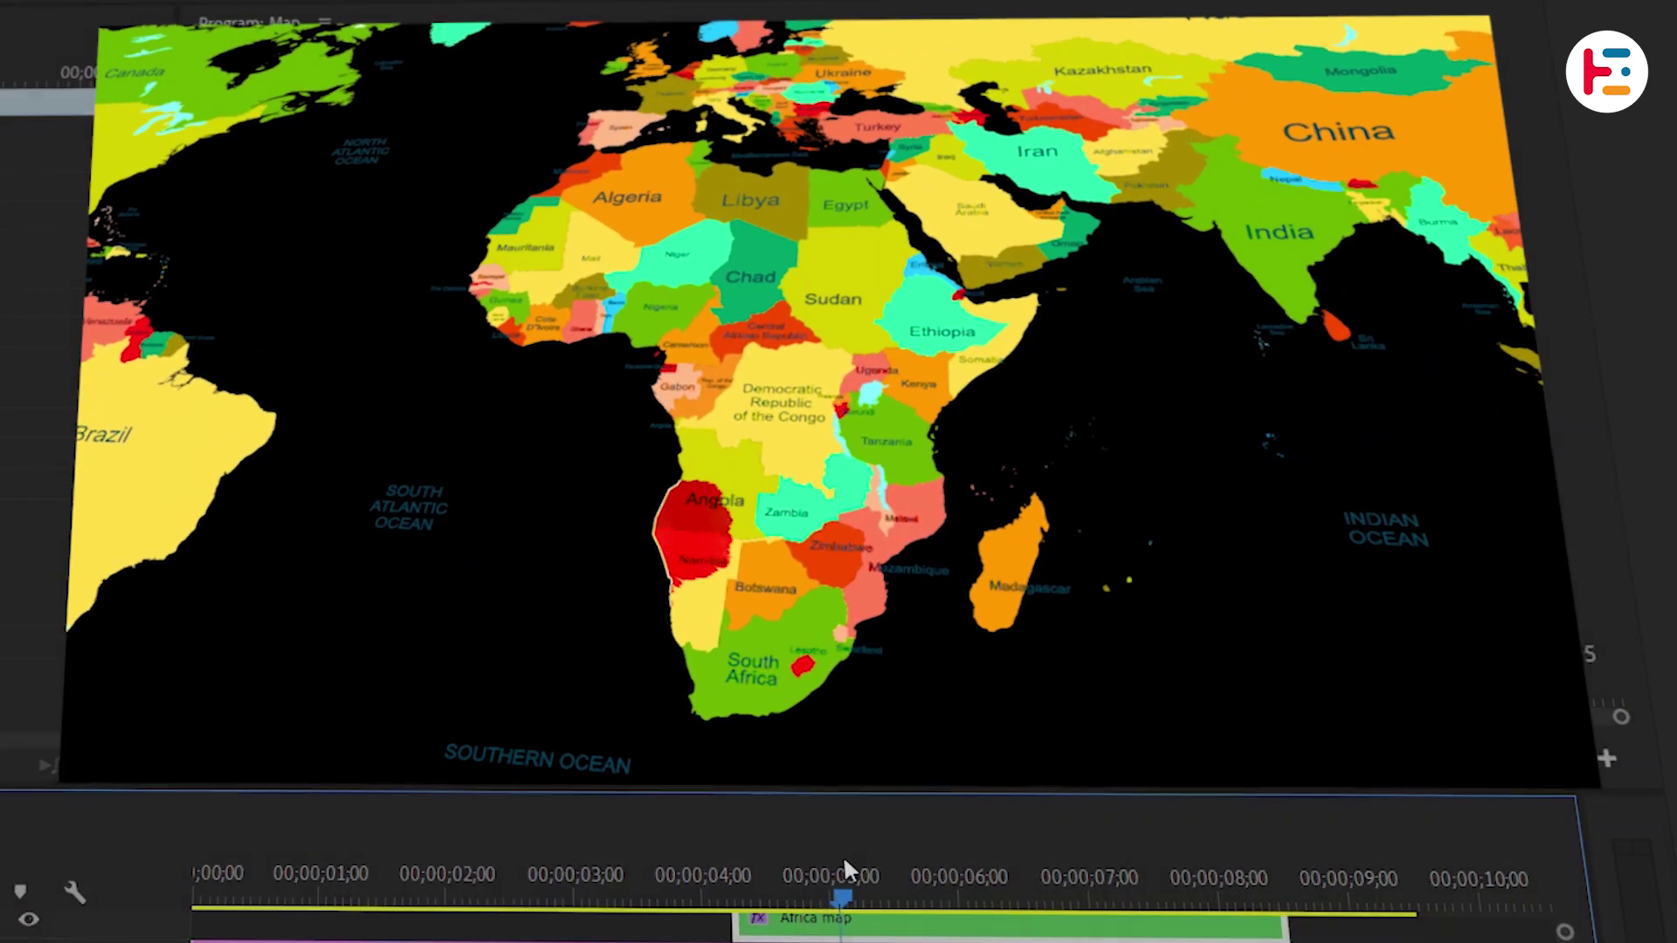
Nest the Map.png clip on V1 into a sequence named WORLD MAP
{"action": "left_click_drag", "start_coordinate": [845, 861], "coordinate": [1007, 835]}
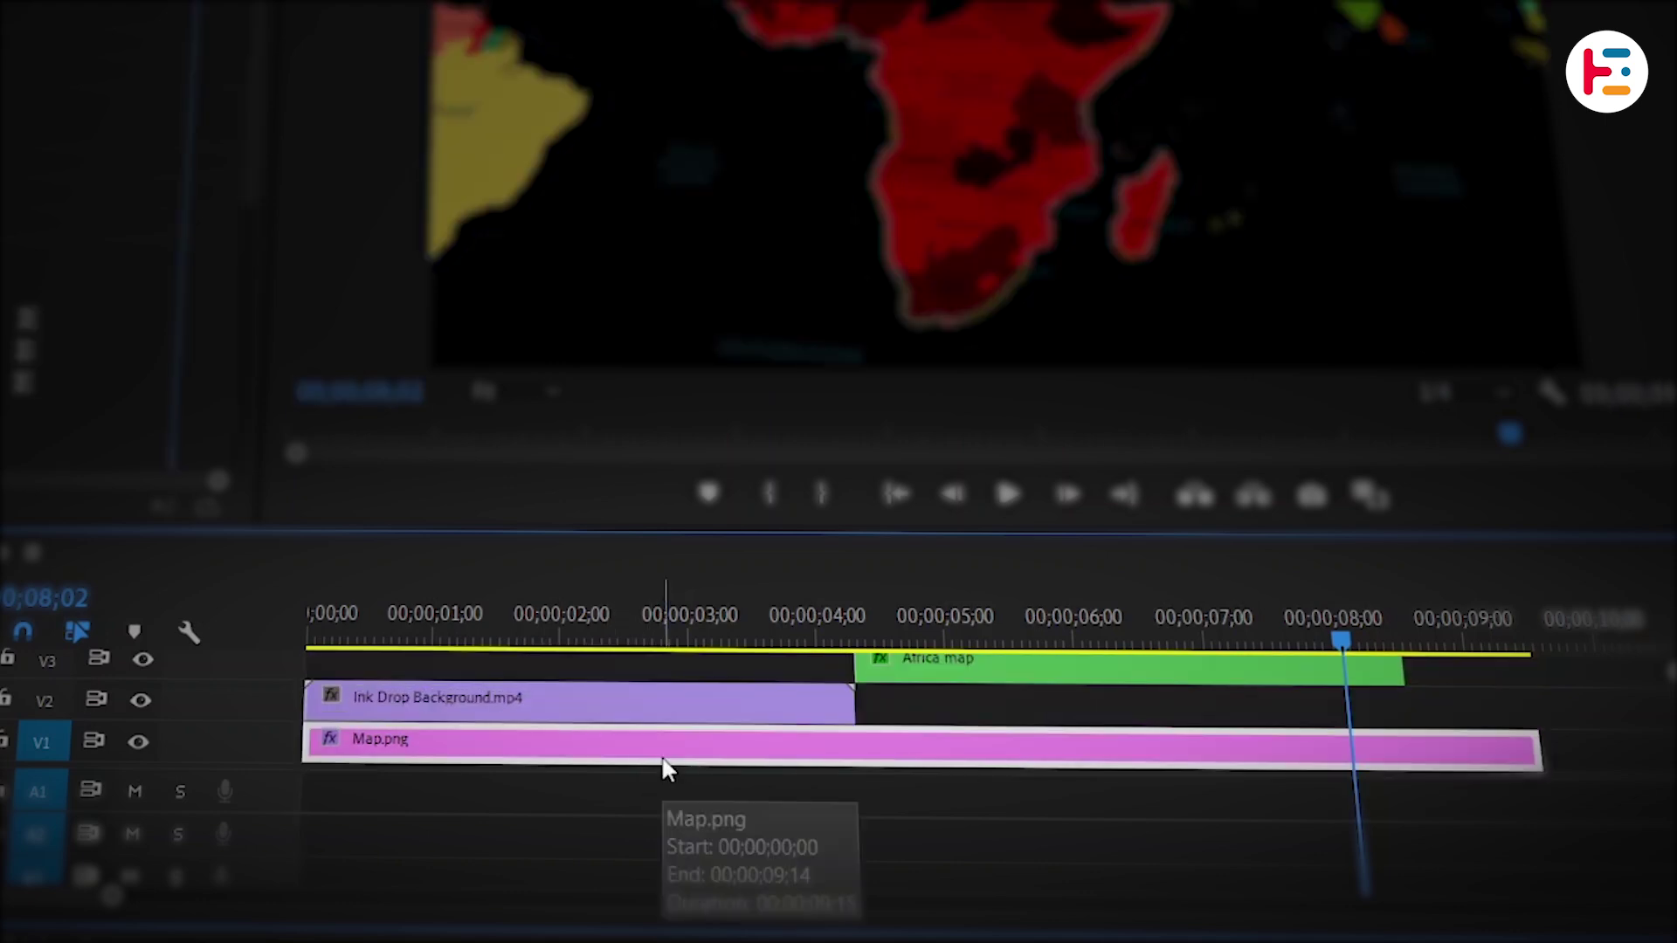
{"action": "right_click", "coordinate": [662, 757]}
{"action": "left_click", "coordinate": [966, 308]}
{"action": "type", "text": "WORLD MAP"}
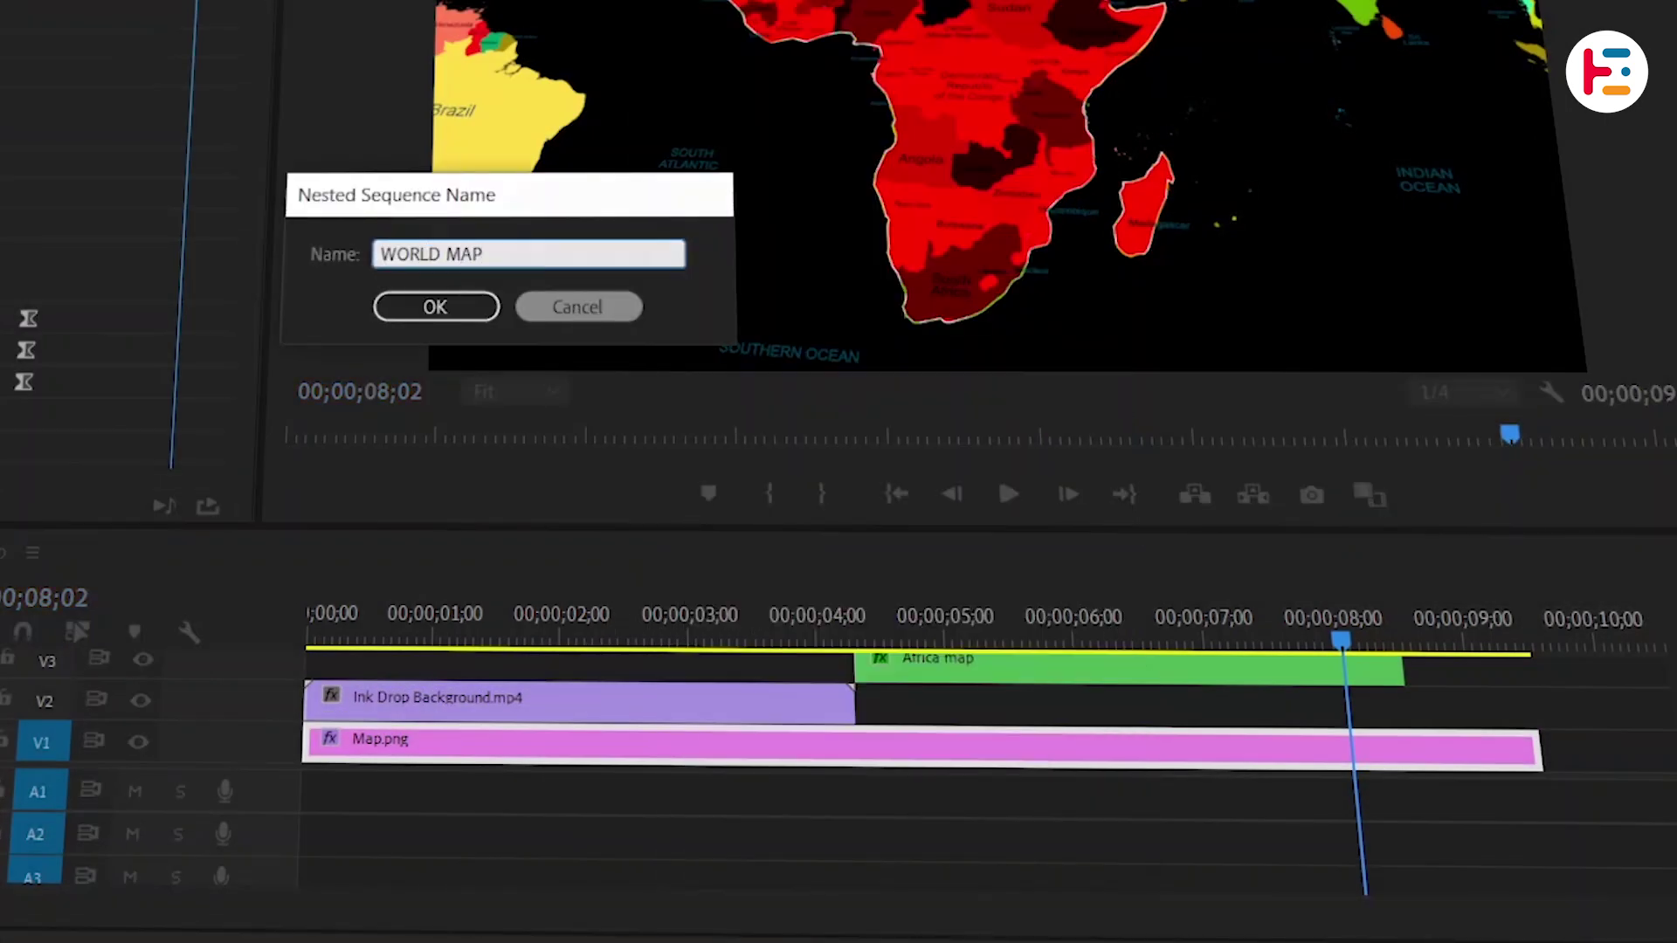
{"action": "key", "text": "Return"}
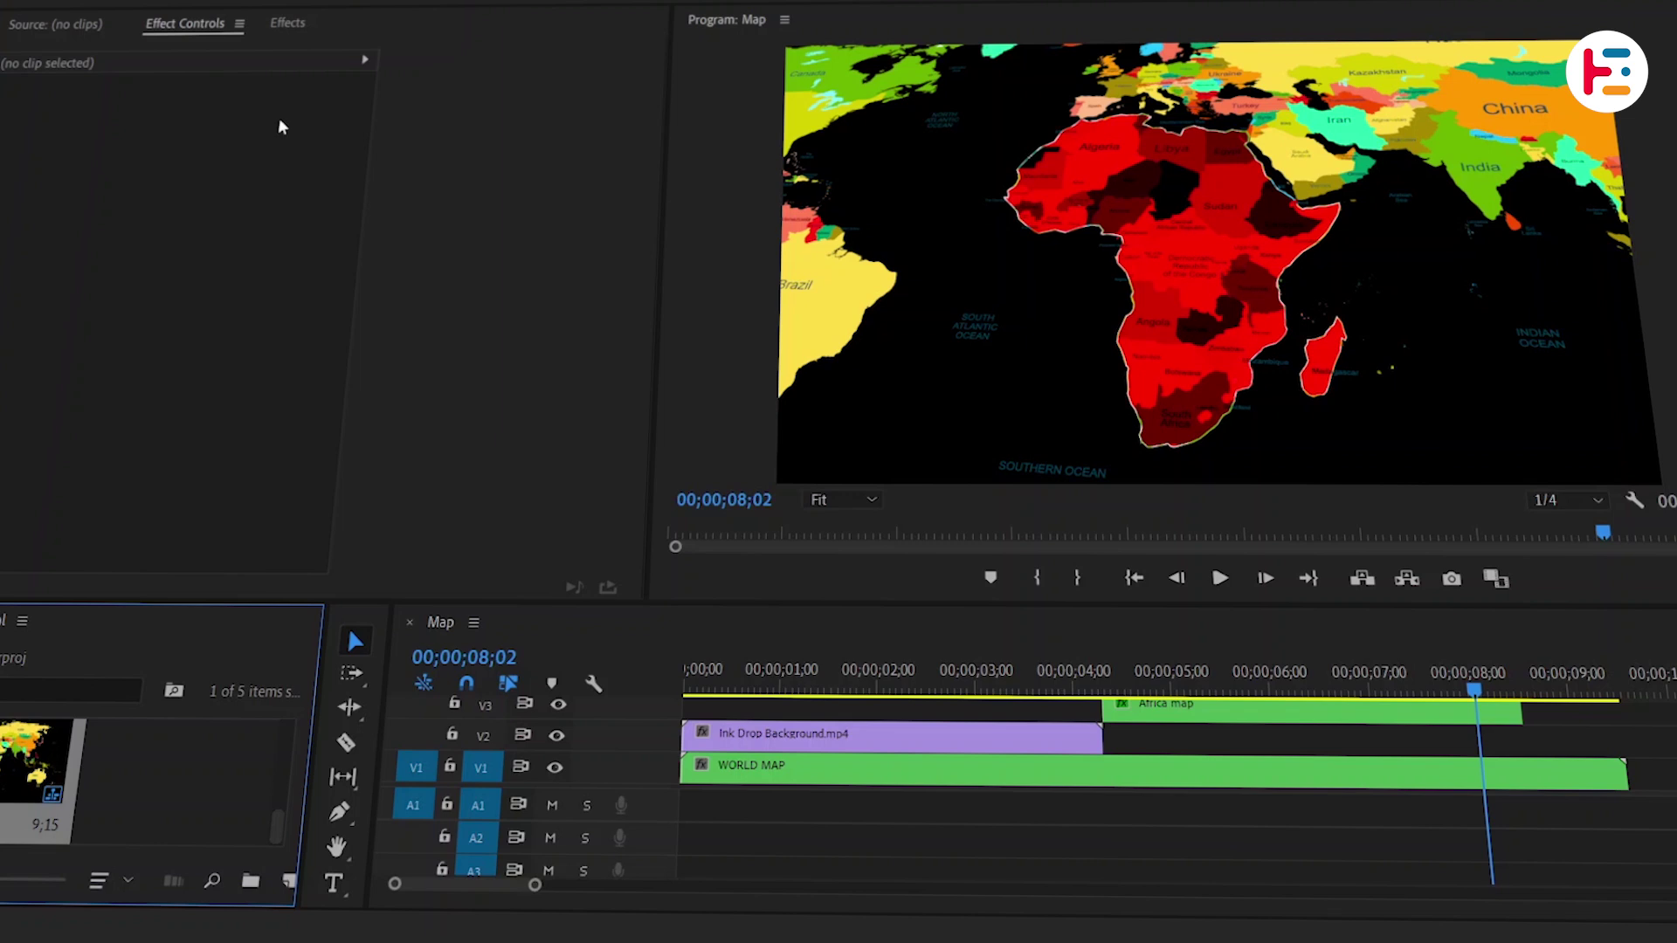
Apply the Track Matte Key effect to the WORLD MAP clip
{"action": "left_click", "coordinate": [857, 774]}
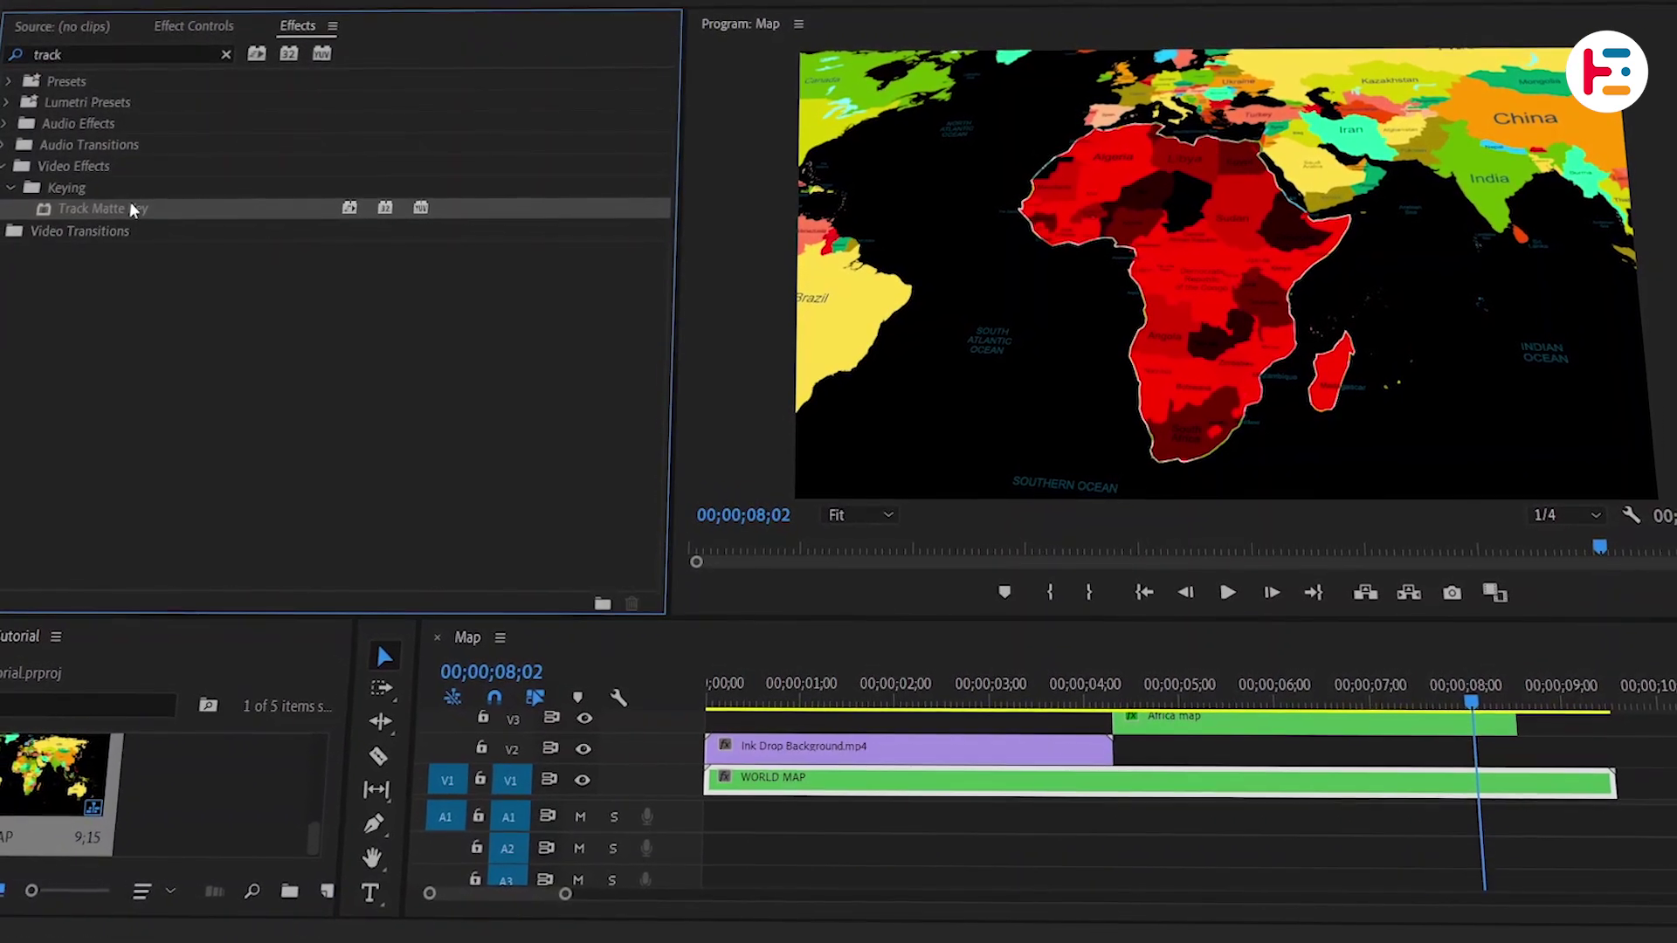
{"action": "double_click", "coordinate": [129, 207]}
{"action": "left_click", "coordinate": [194, 25]}
Set the WORLD MAP clip's Track Matte Key to matte Video 2, composite using Matte Luma, and enable Reverse
{"action": "left_click", "coordinate": [212, 461]}
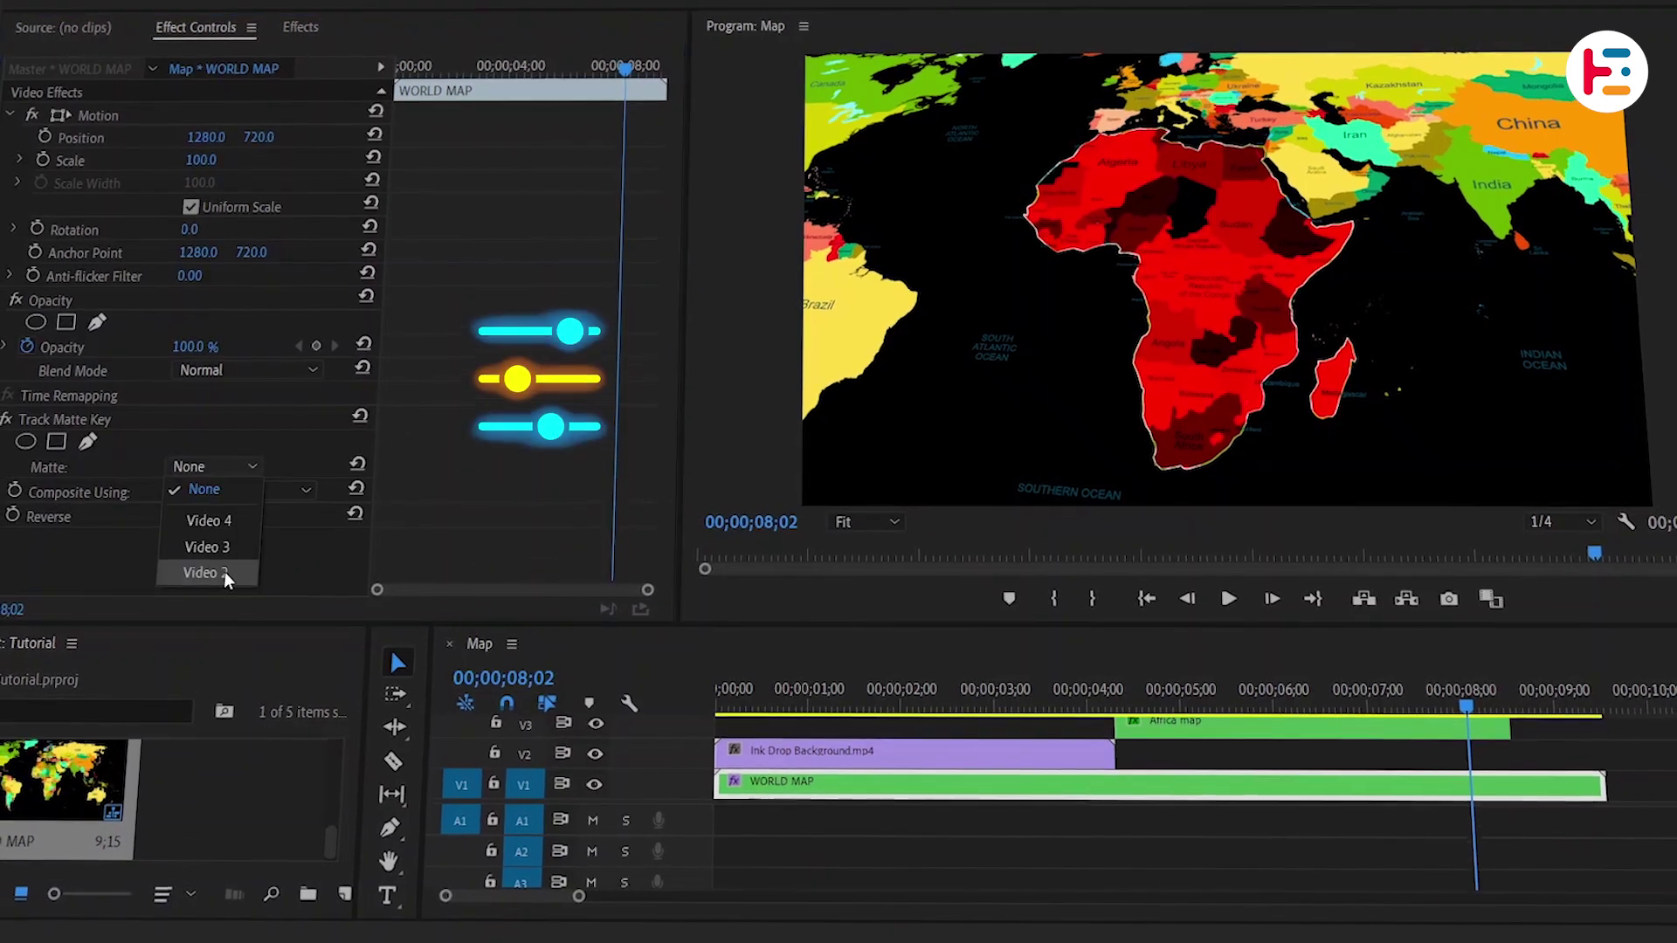
{"action": "left_click", "coordinate": [224, 571]}
{"action": "left_click", "coordinate": [272, 491]}
{"action": "left_click", "coordinate": [264, 532]}
{"action": "left_click", "coordinate": [183, 524]}
{"action": "left_click", "coordinate": [791, 693]}
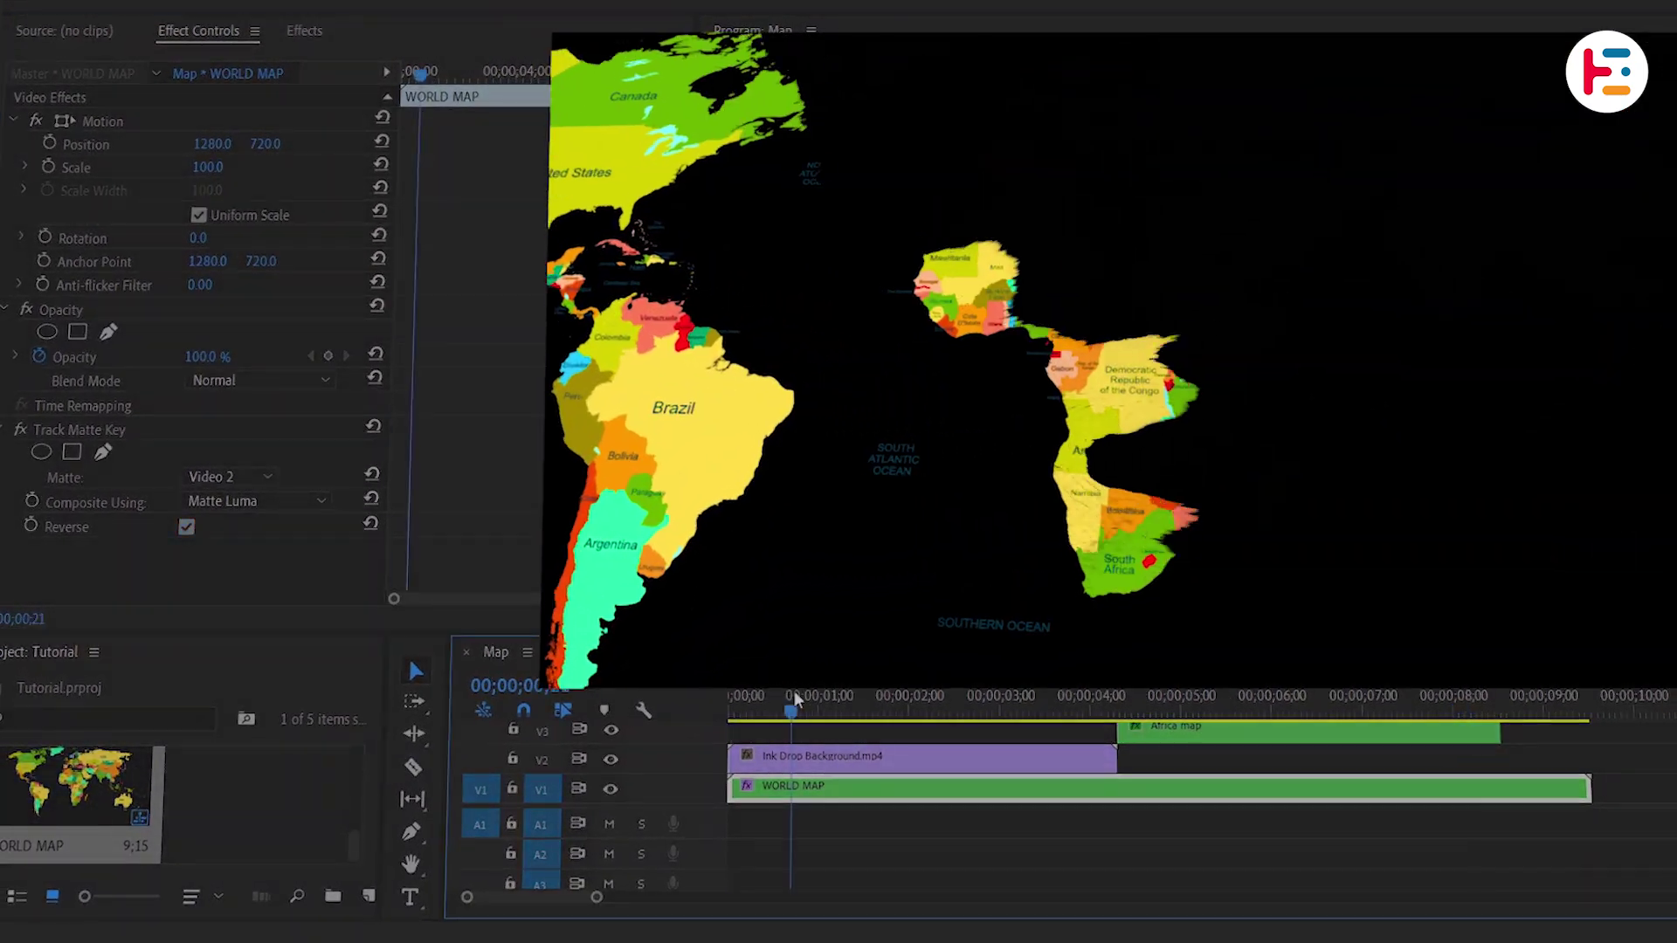
{"action": "left_click_drag", "start_coordinate": [794, 692], "coordinate": [713, 696]}
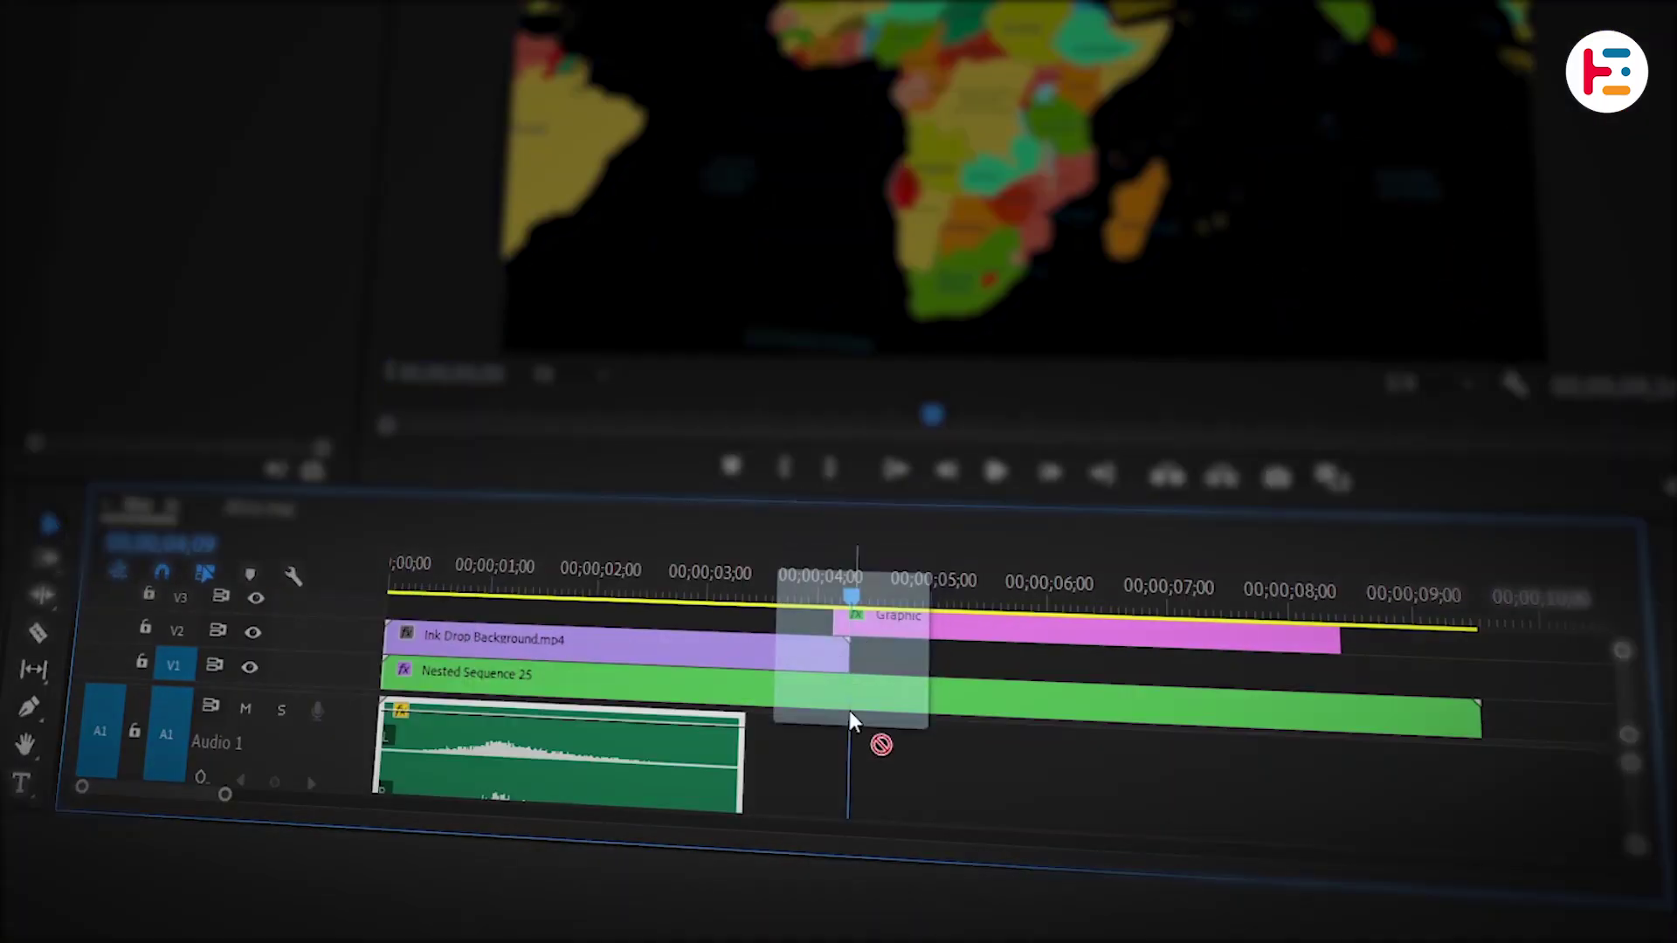
Place the second sound effect on A1 at the ink drop clip's end and delete the surplus music past the map's end
{"action": "left_click_drag", "start_coordinate": [849, 710], "coordinate": [854, 753]}
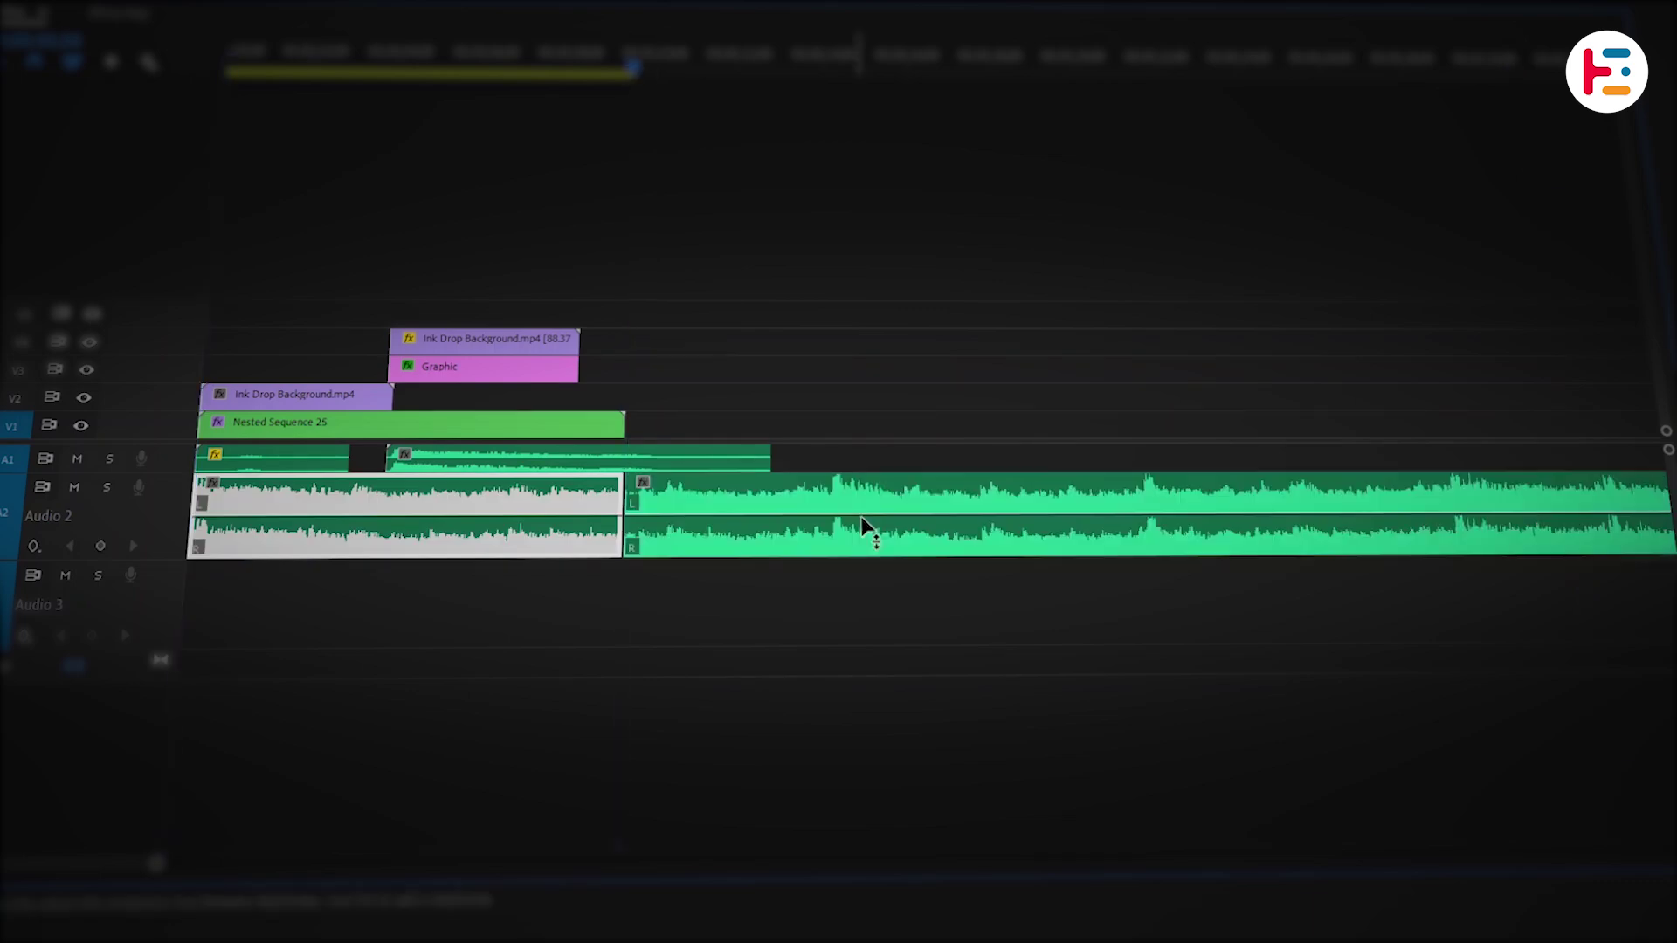
{"action": "key", "text": "Delete"}
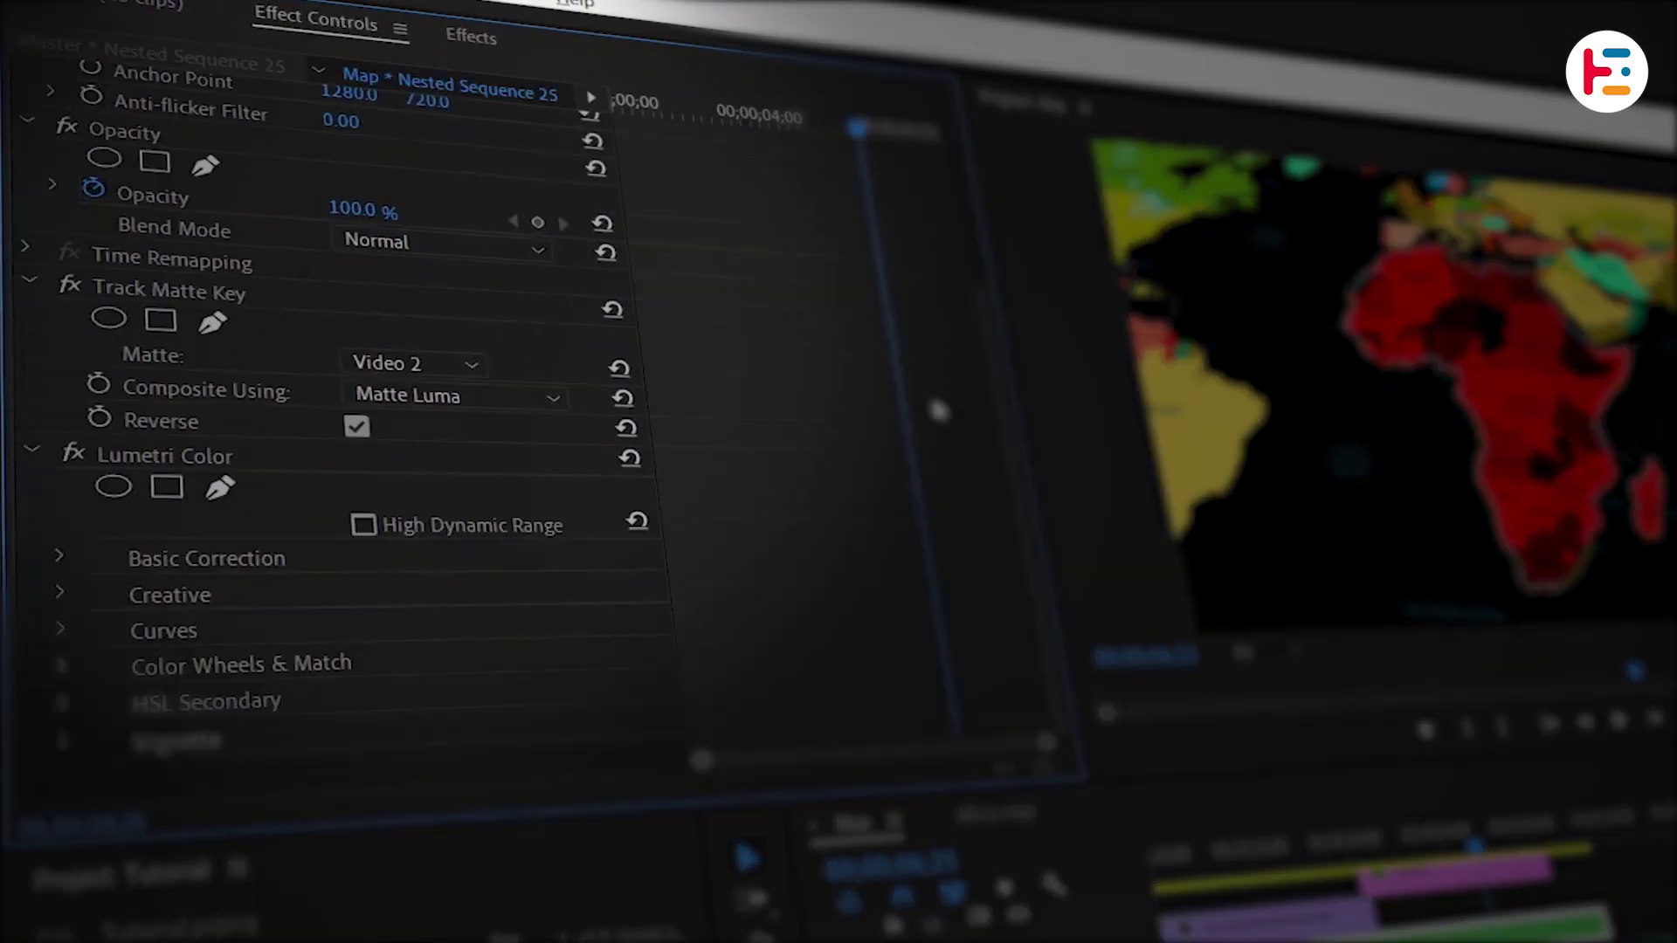
Desaturate the nested map clip to grayscale with the Saturation setting in Lumetri Color's Basic Correction
{"action": "left_click", "coordinate": [60, 557]}
{"action": "scroll", "coordinate": [232, 764], "scroll_direction": "down", "scroll_amount": 5}
{"action": "left_click", "coordinate": [384, 582]}
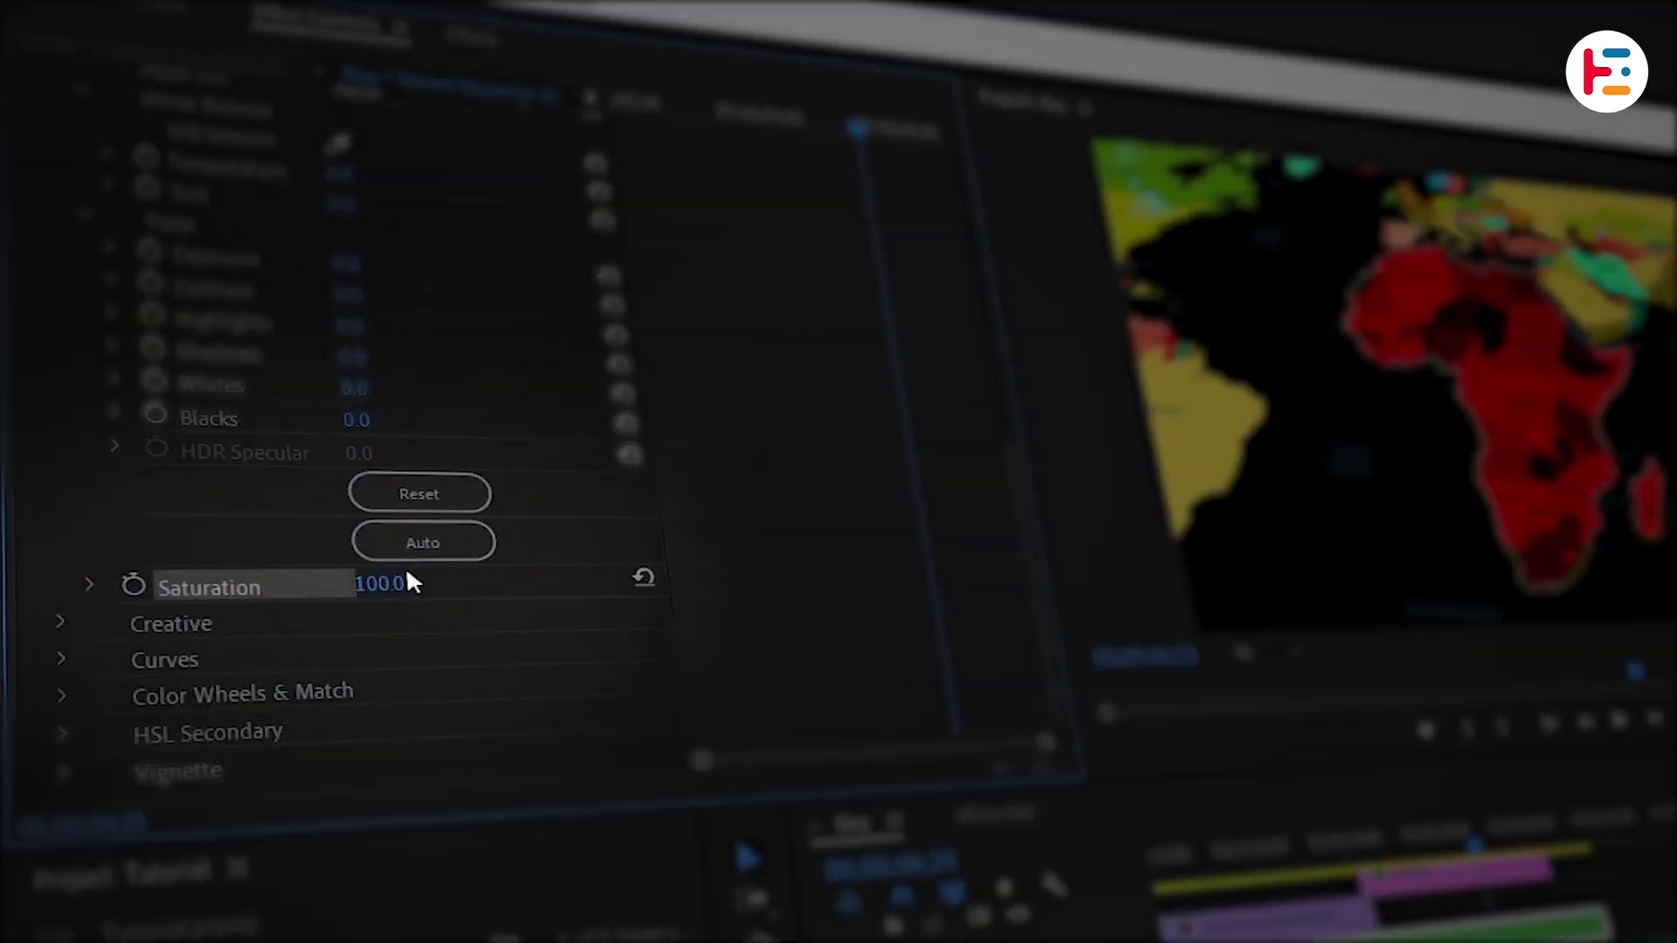
{"action": "left_click", "coordinate": [407, 580]}
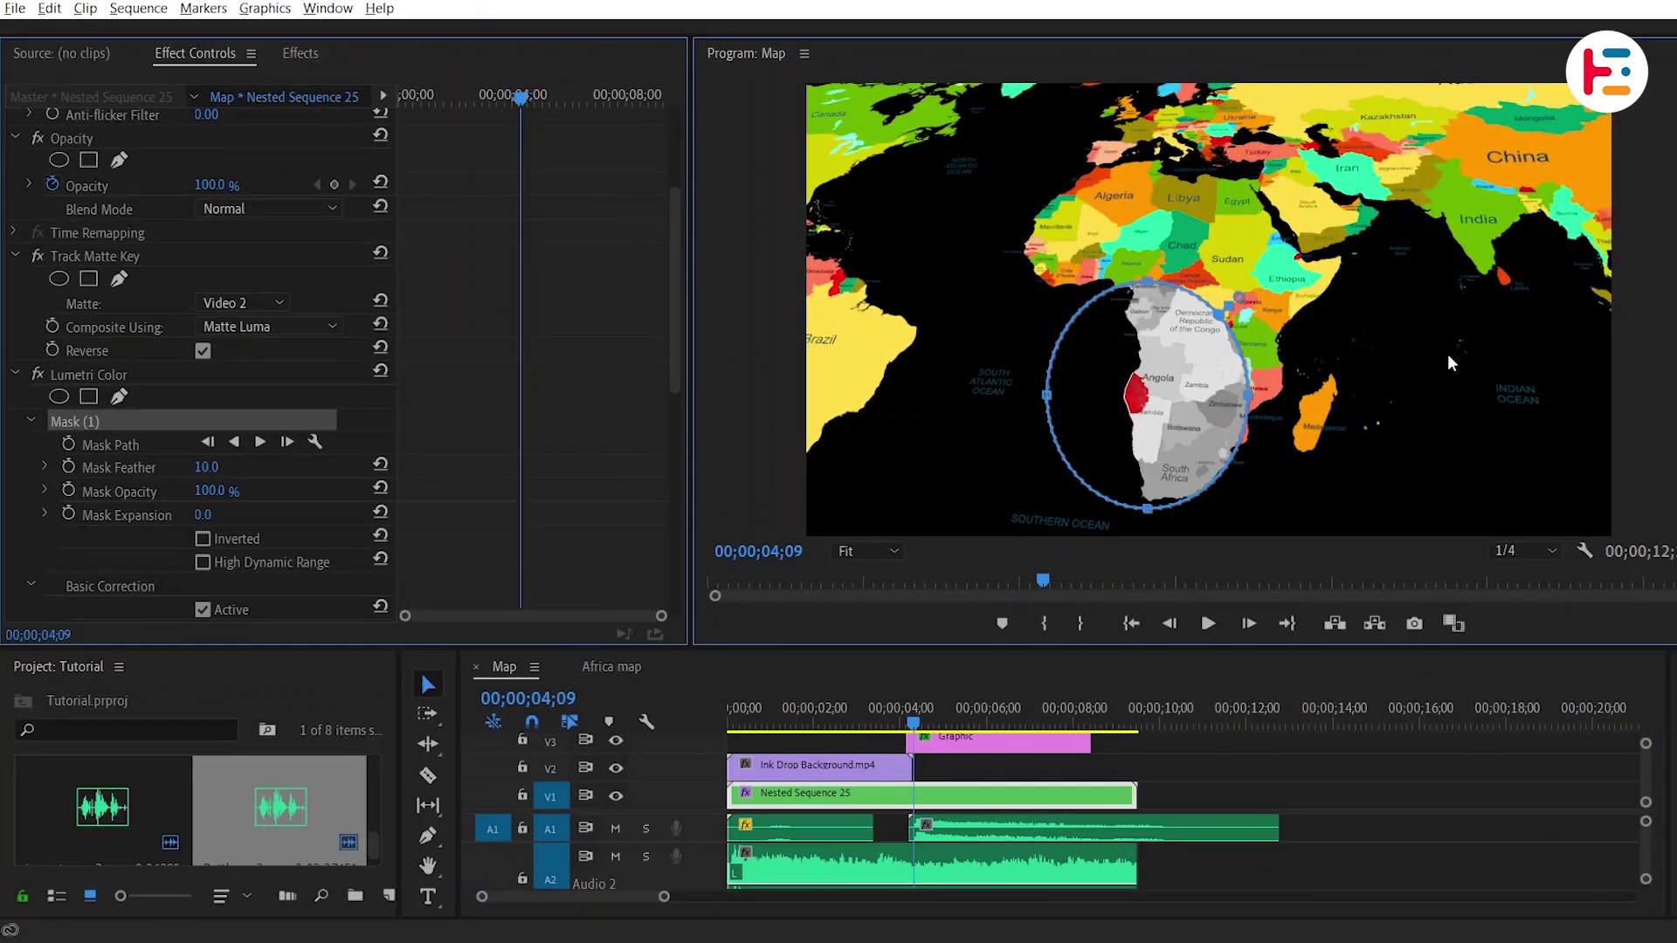
Set the feather of the elliptical Lumetri Color mask to 300
{"action": "left_click", "coordinate": [208, 468]}
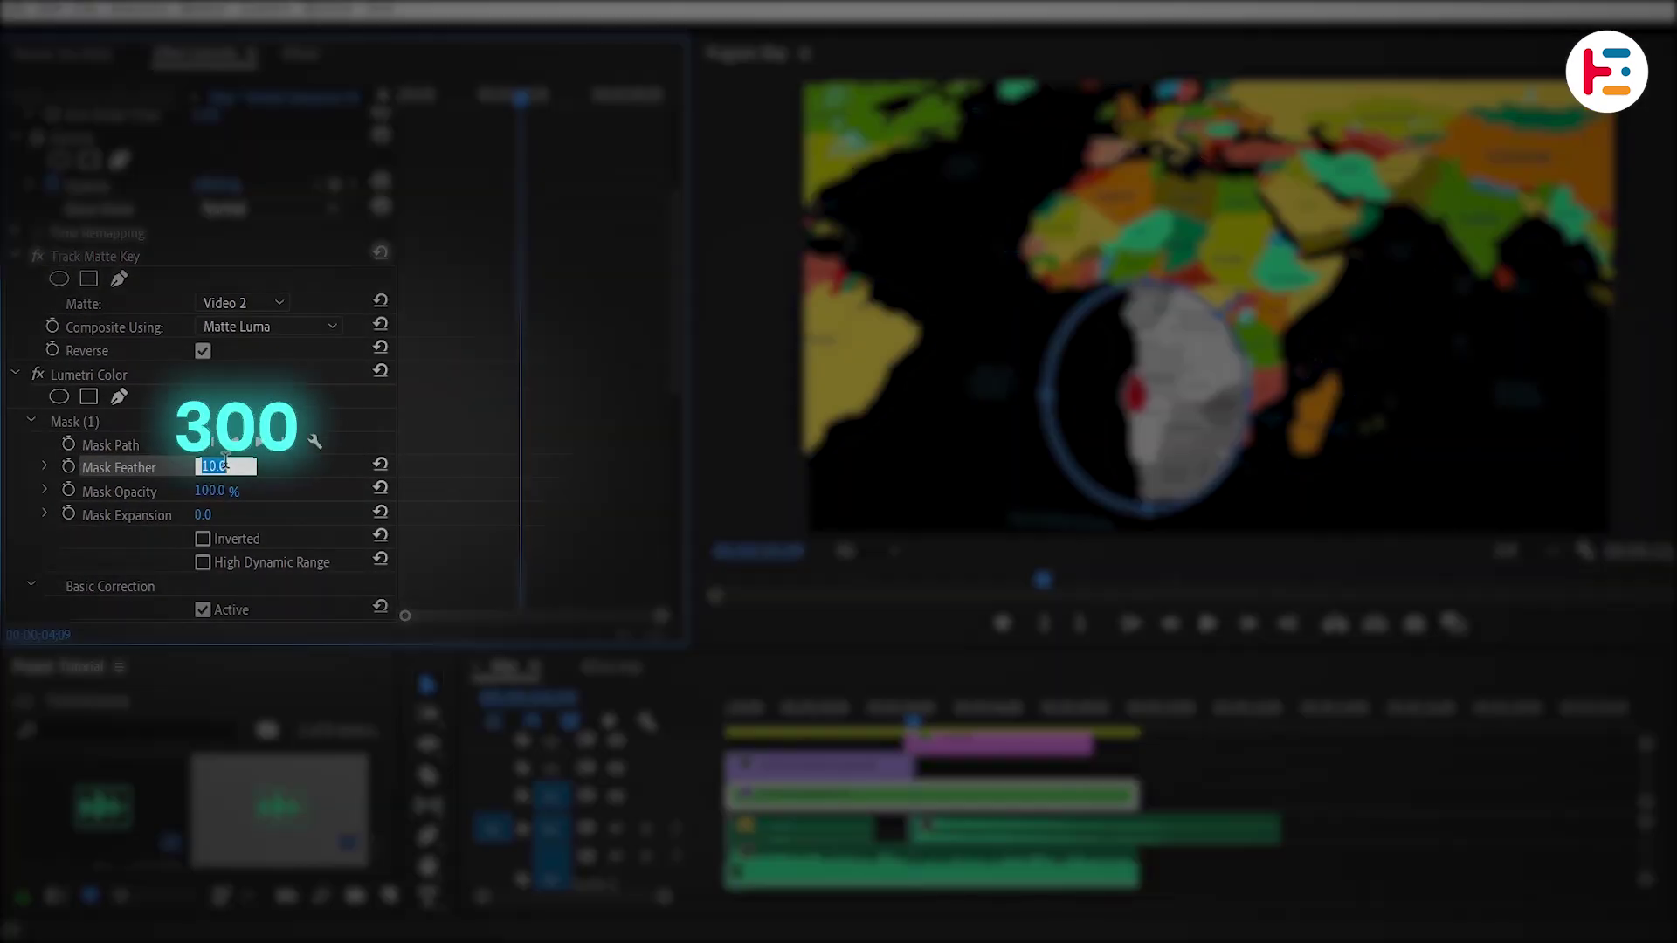
{"action": "type", "text": "300"}
{"action": "key", "text": "Return"}
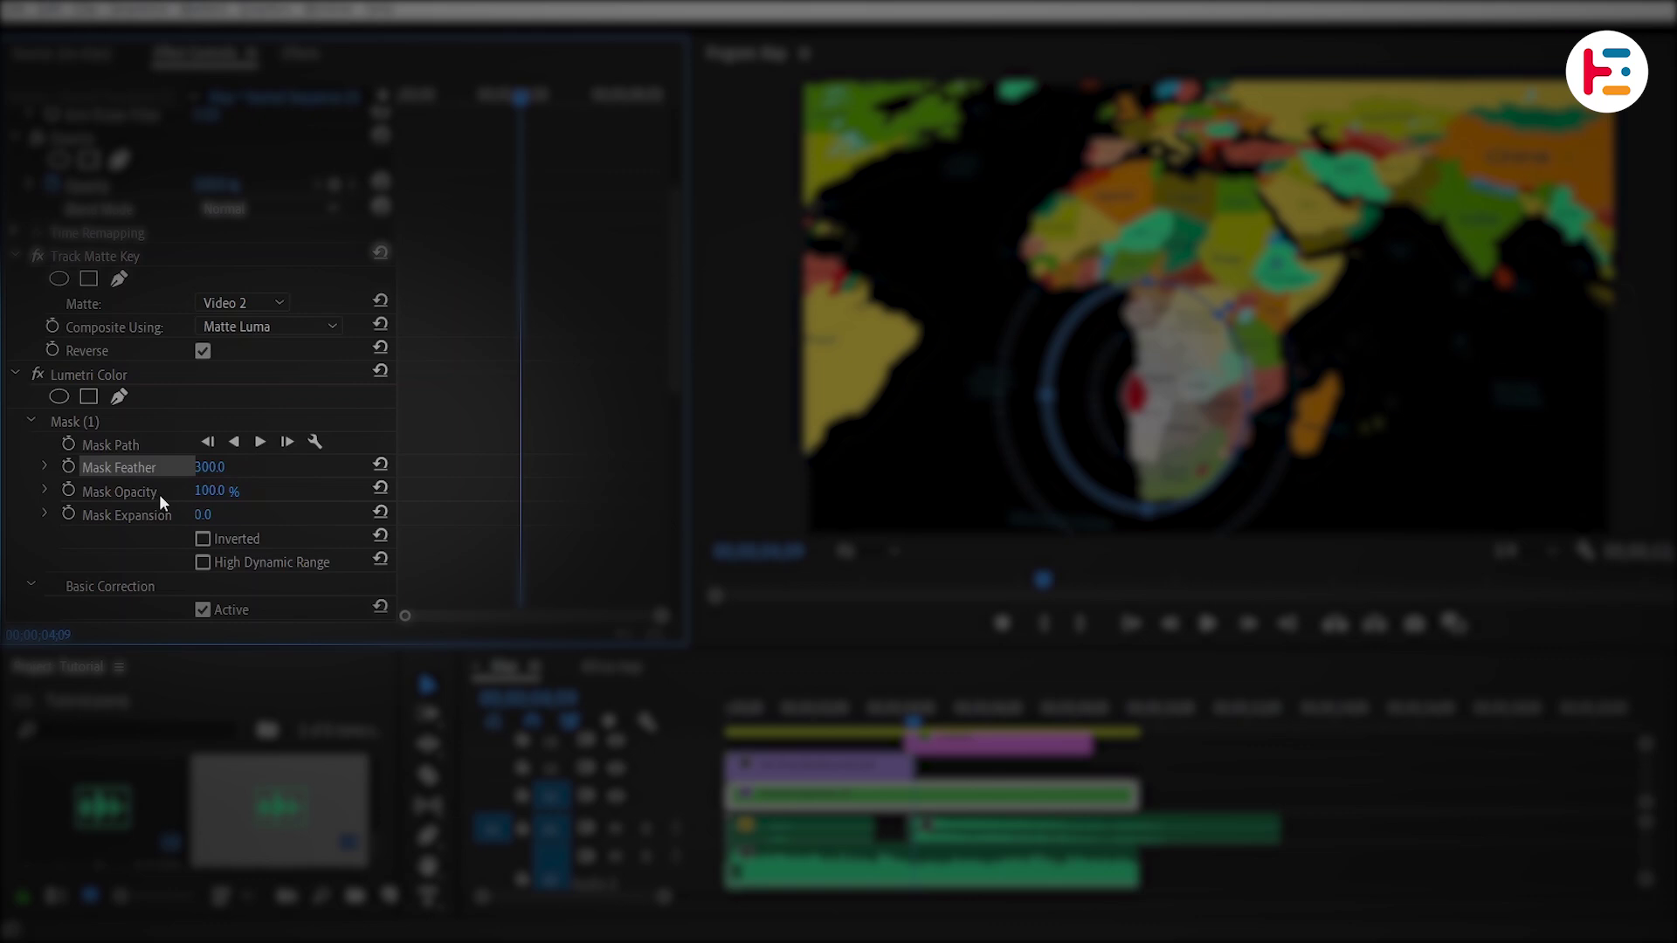
Keyframe the Lumetri mask path to expand from southern Africa at 00;00;04;09 to most of the map at 00;00;06;12
{"action": "left_click", "coordinate": [70, 446]}
{"action": "left_click_drag", "start_coordinate": [520, 96], "coordinate": [559, 100]}
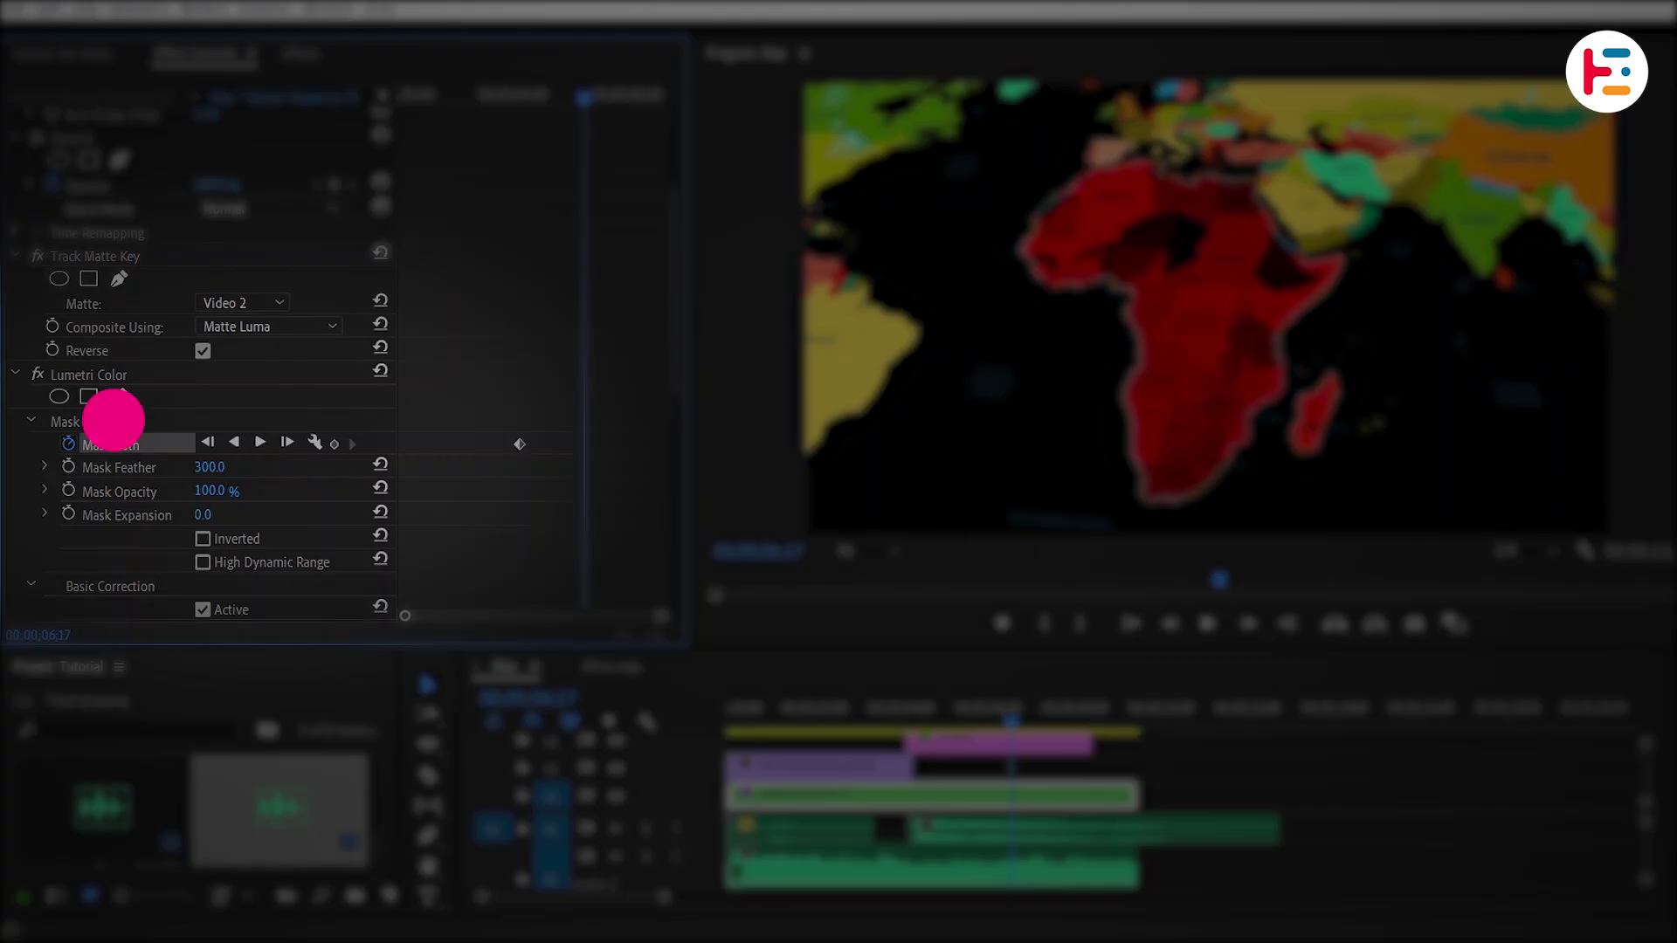
{"action": "left_click", "coordinate": [101, 421]}
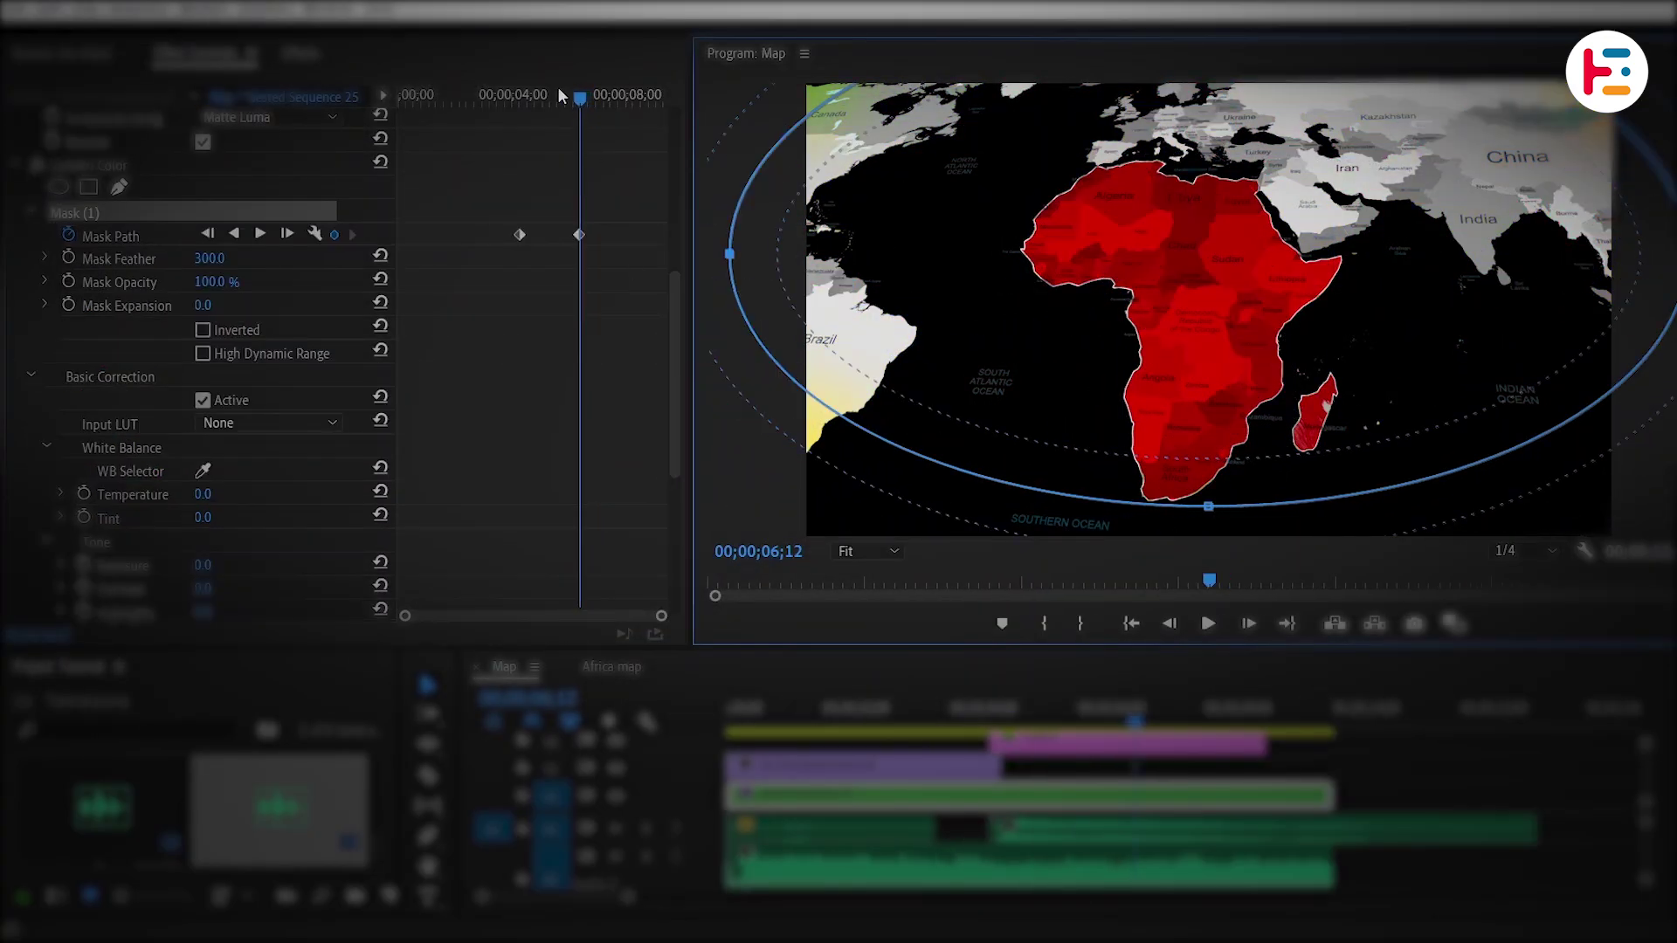
{"action": "left_click_drag", "start_coordinate": [584, 97], "coordinate": [521, 99]}
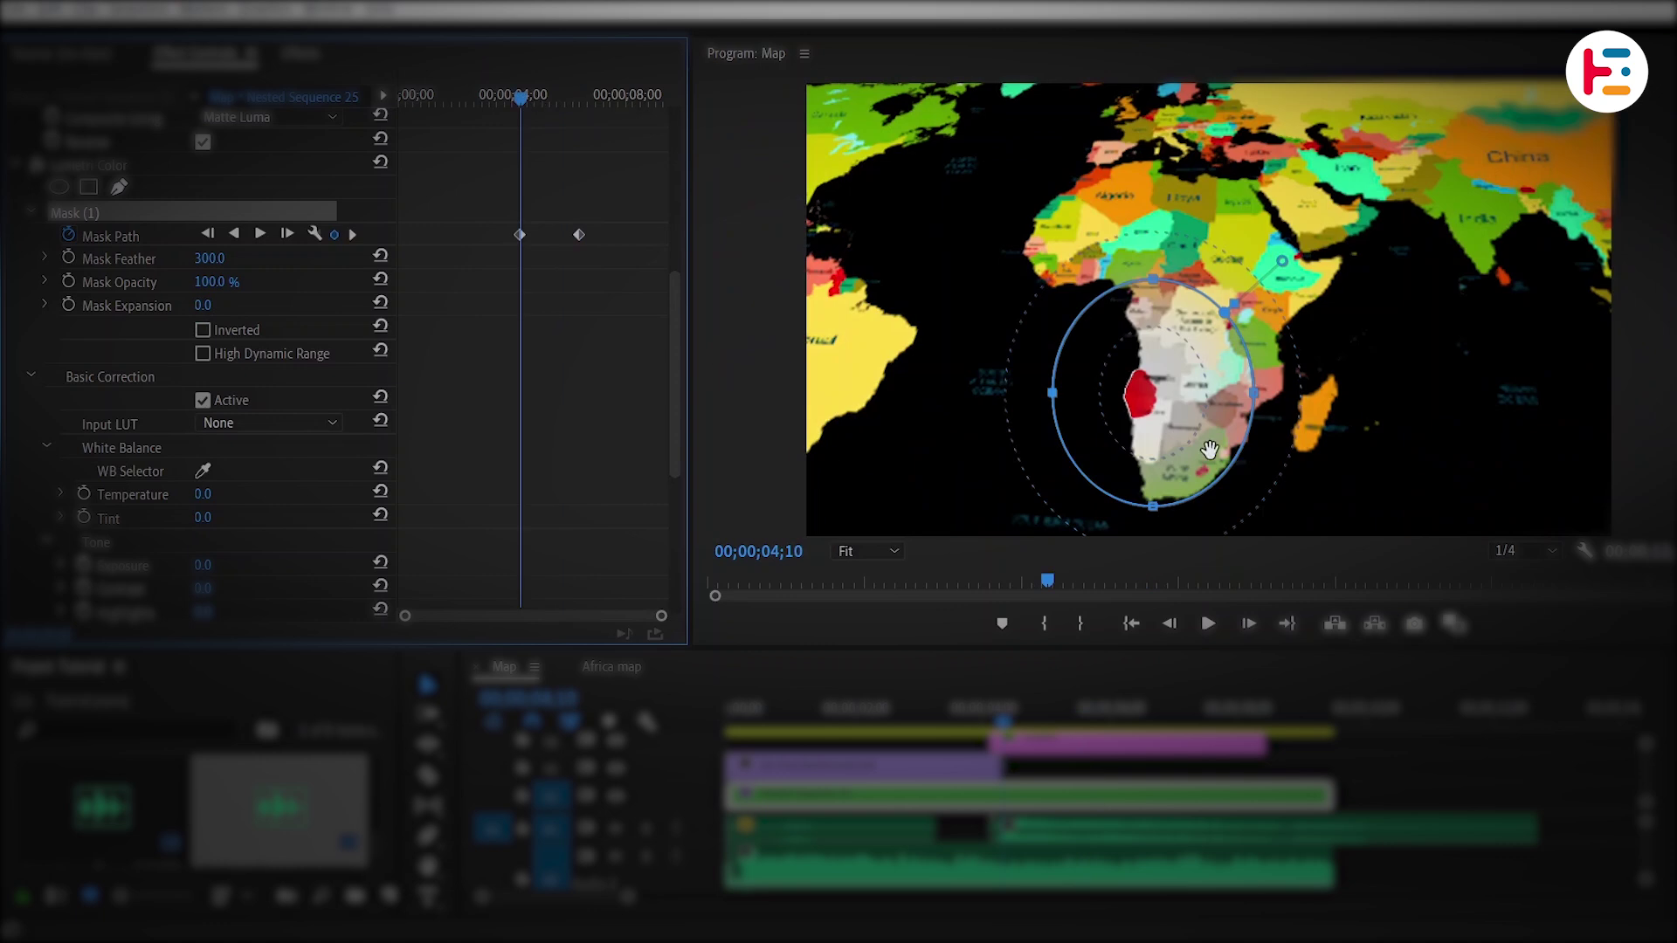
{"action": "left_click_drag", "start_coordinate": [1254, 393], "coordinate": [1152, 307]}
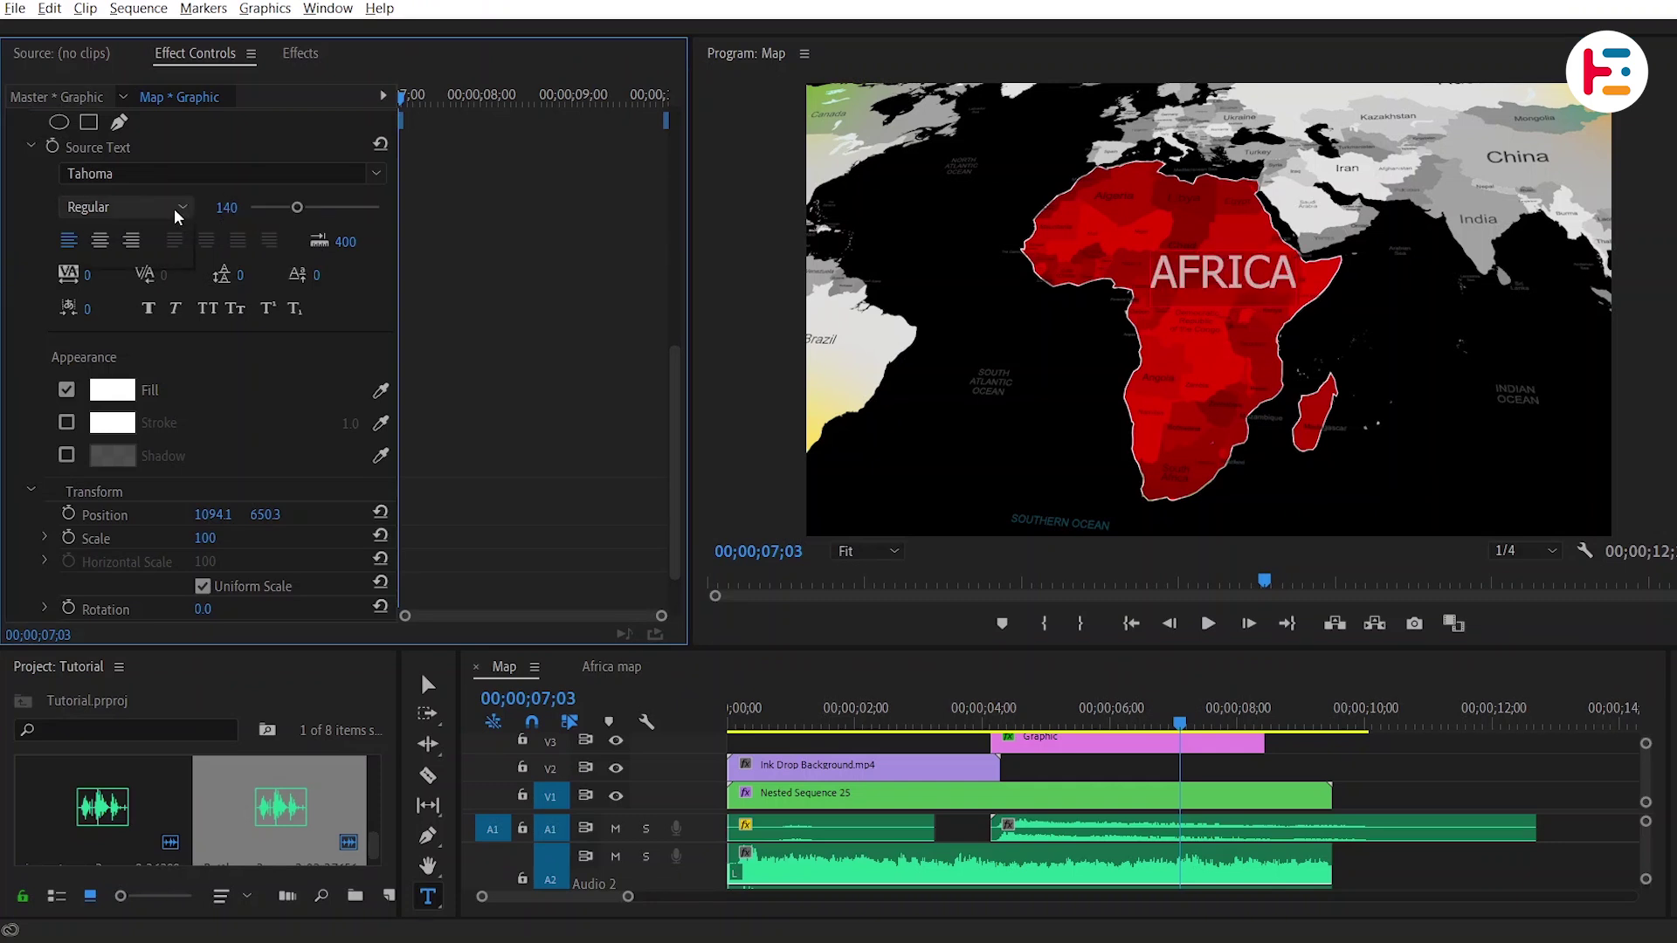
Set the AFRICA title's font style to Bold
{"action": "left_click", "coordinate": [183, 209]}
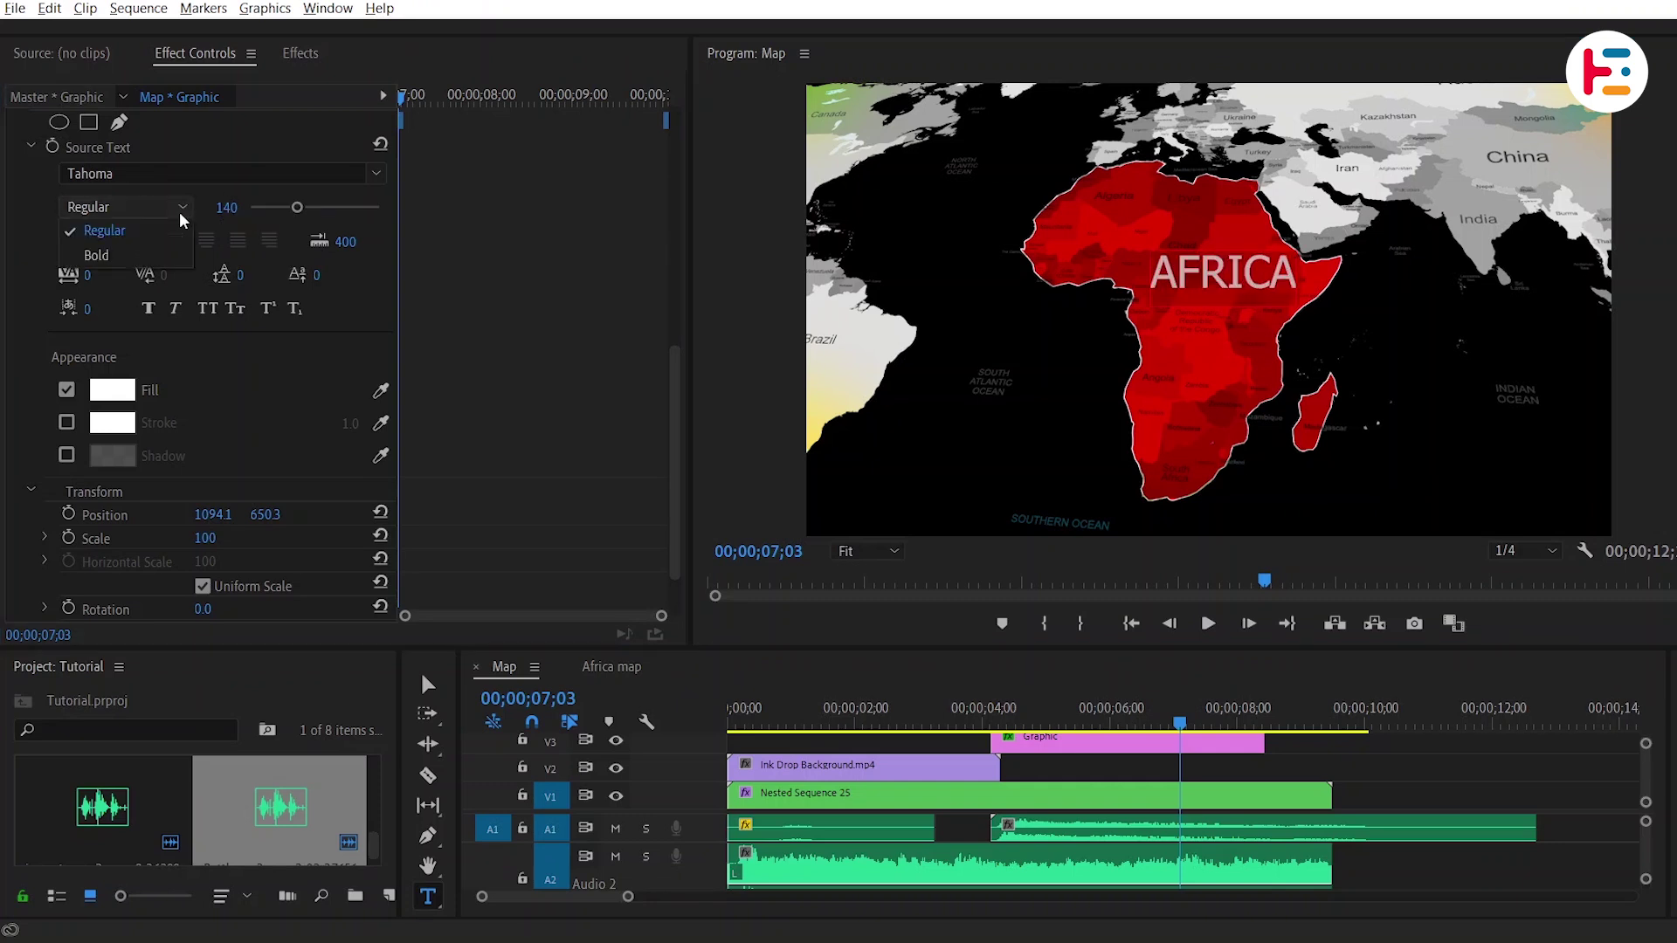
{"action": "left_click", "coordinate": [96, 255]}
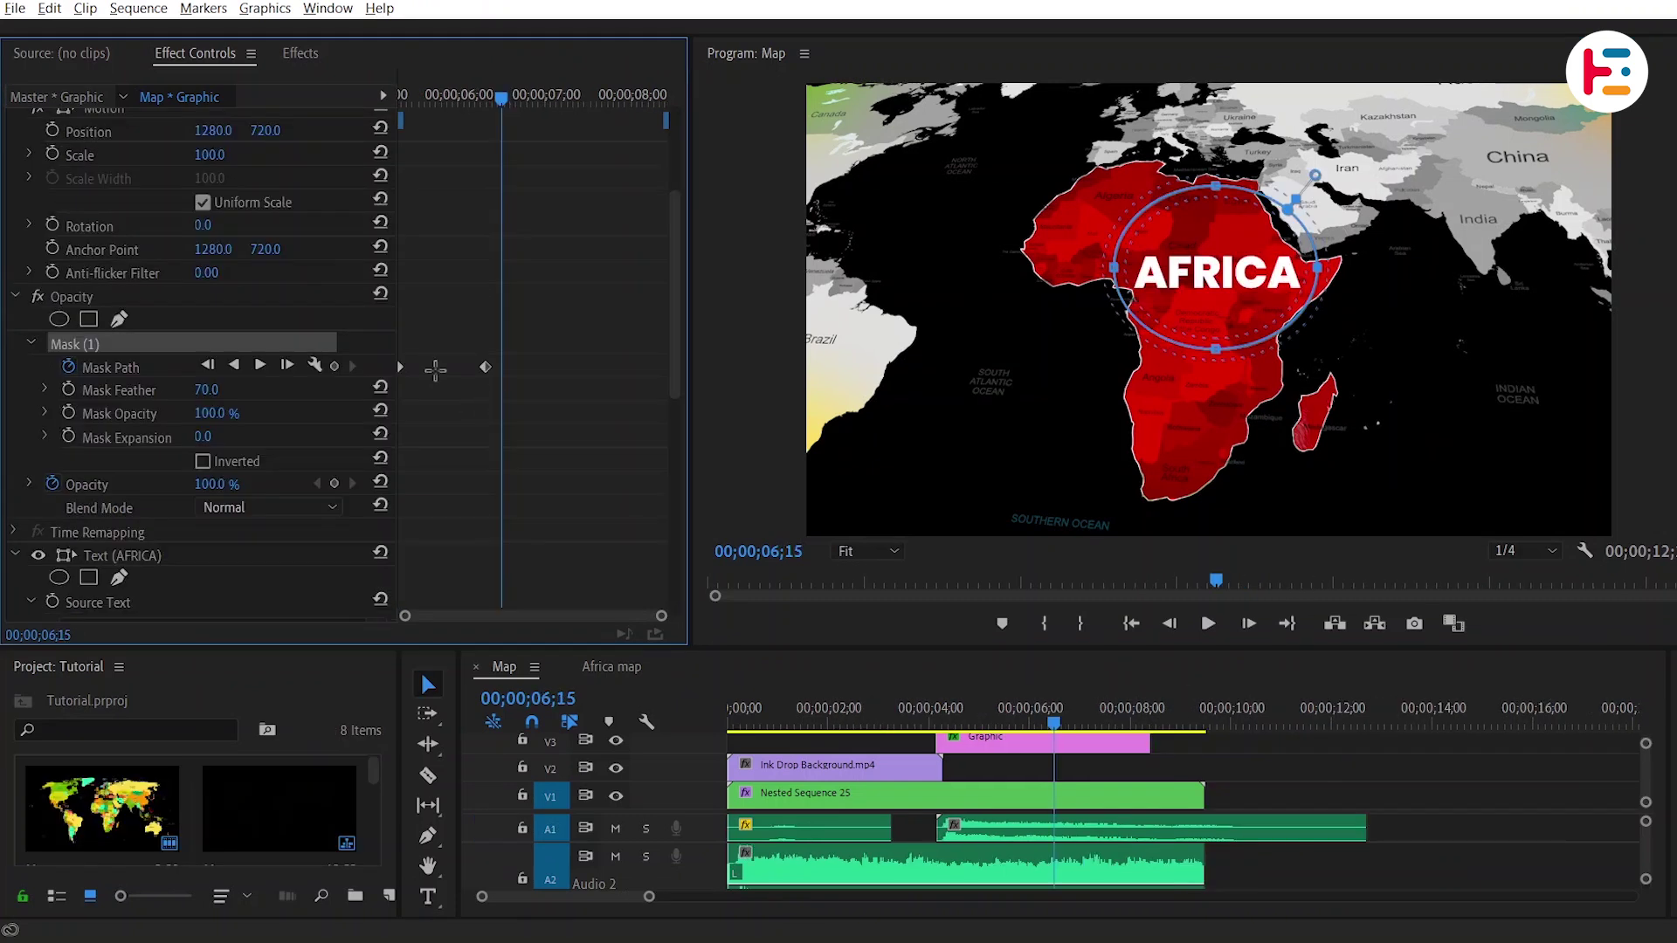
Select the title's opacity Mask Path keyframes and move the playhead to the second one at 00;00;06;09
{"action": "left_click_drag", "start_coordinate": [435, 370], "coordinate": [396, 356]}
{"action": "left_click_drag", "start_coordinate": [501, 98], "coordinate": [485, 127]}
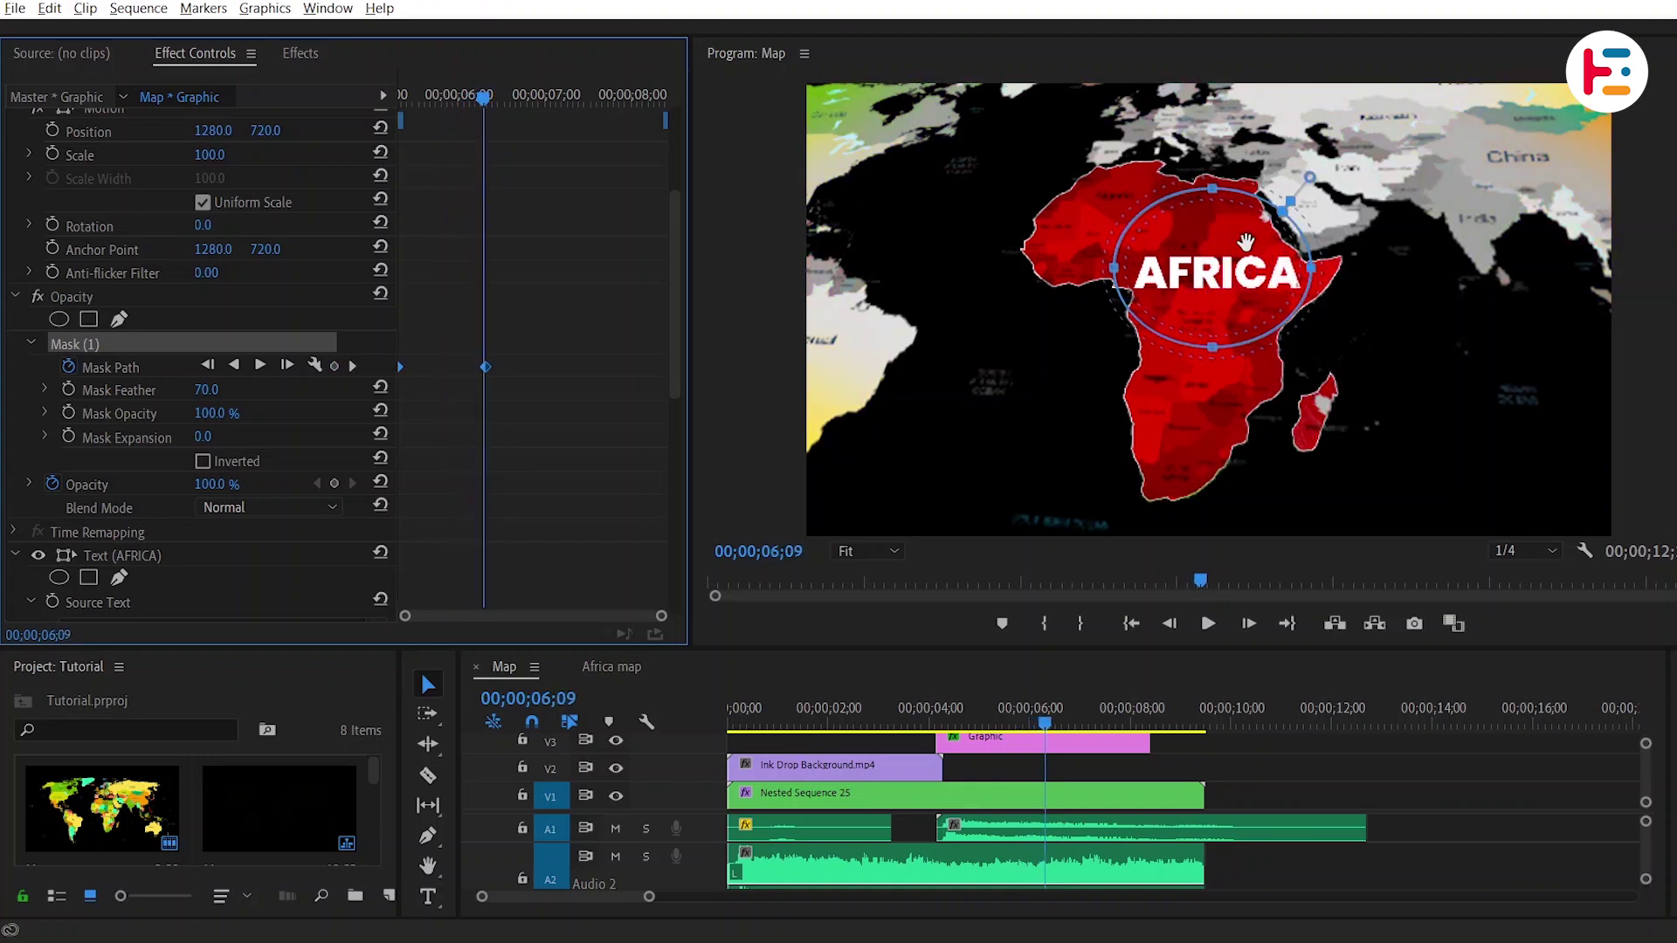